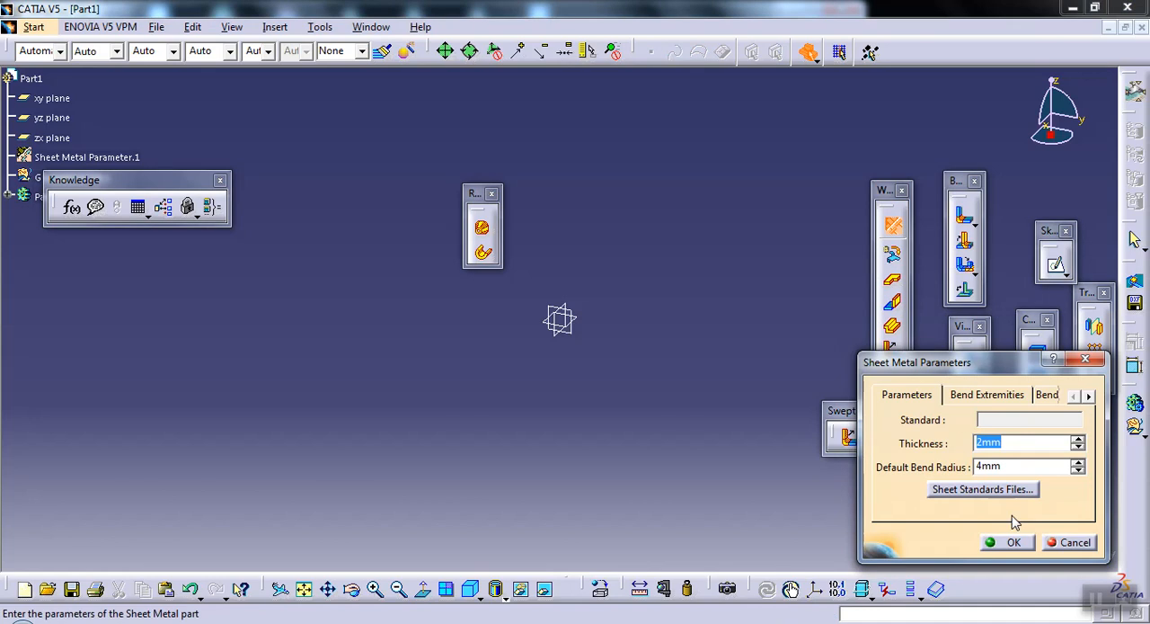
Step: Accept the sheet metal parameters with 2 mm thickness and 4 mm default bend radius, and start a sketch on the xy plane
{"action": "left_click", "coordinate": [1006, 542]}
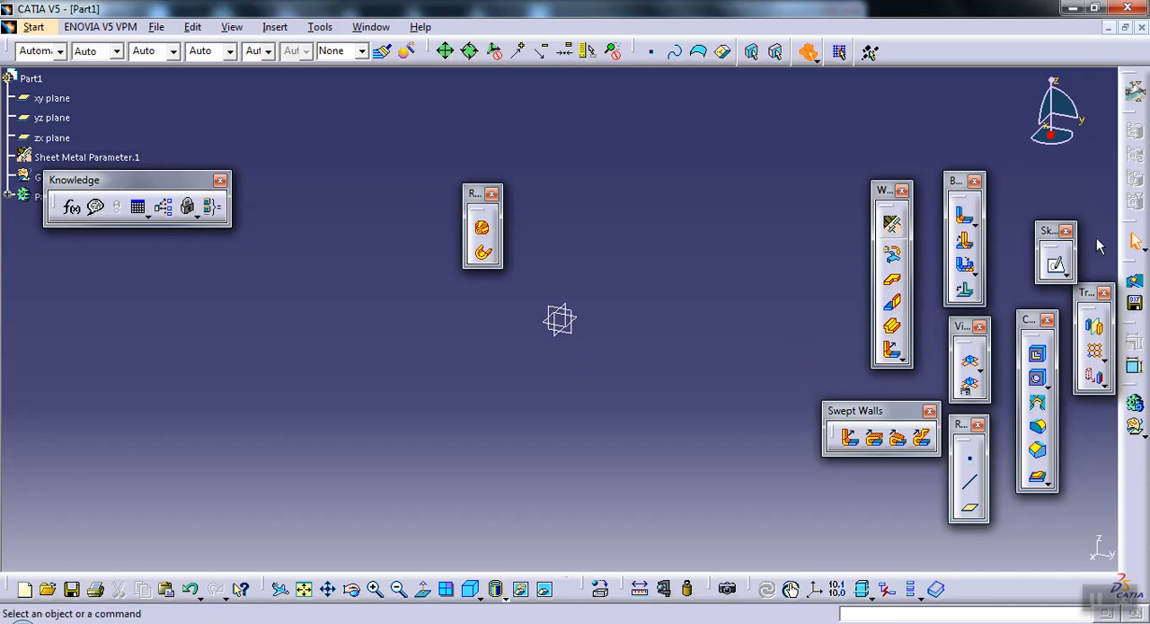
{"action": "left_click", "coordinate": [1055, 264]}
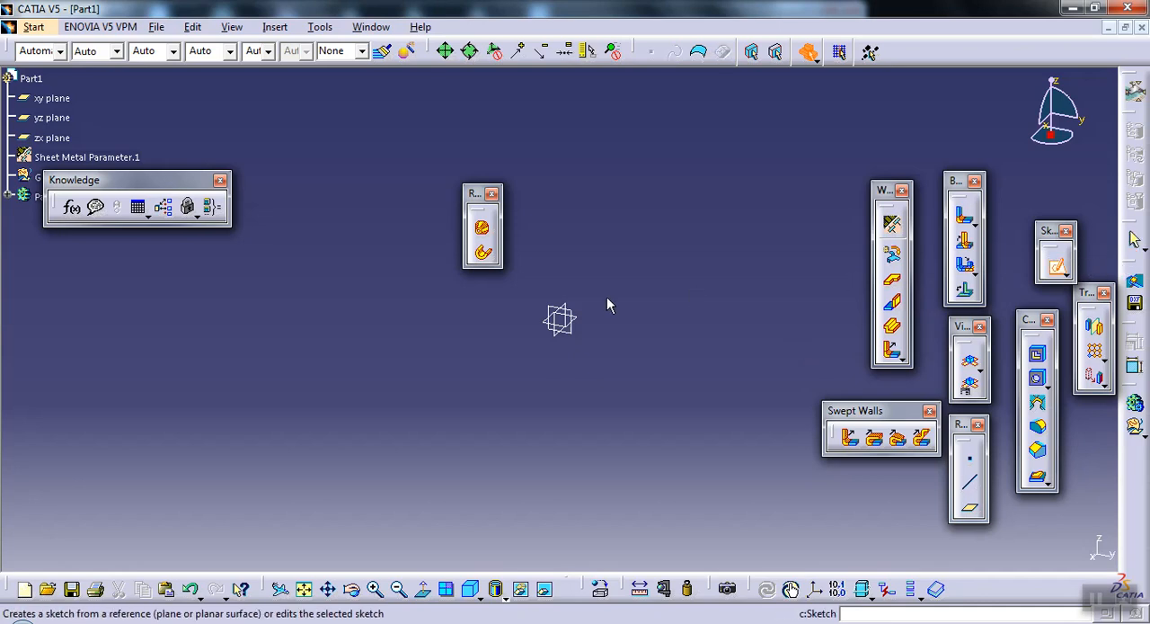
{"action": "left_click", "coordinate": [584, 326]}
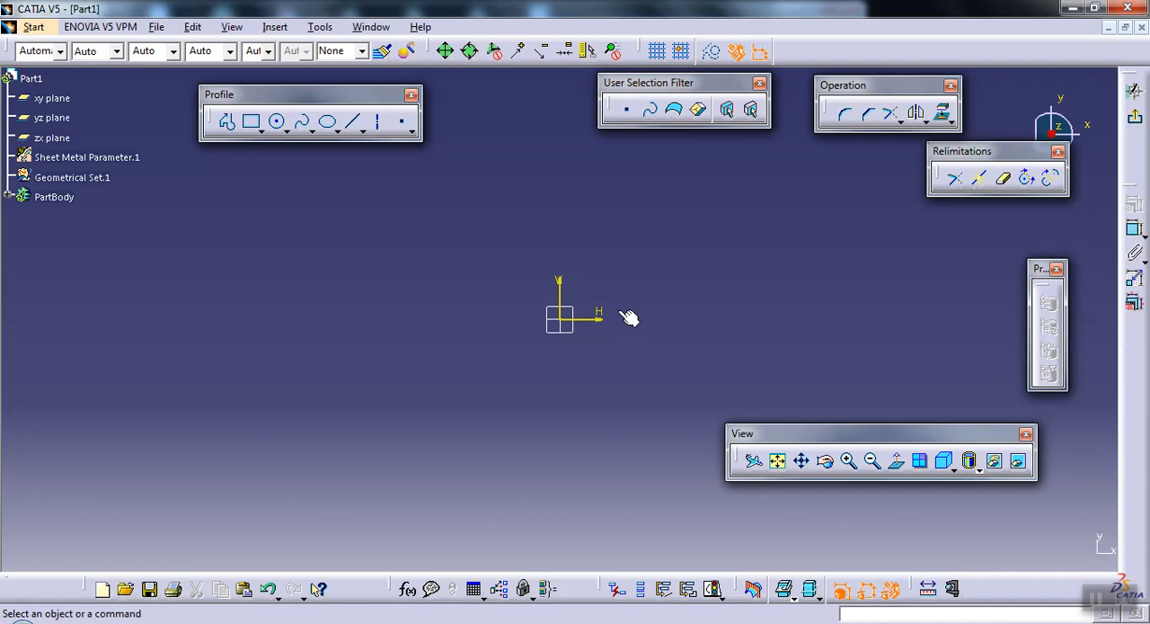
Step: Sketch a centered rectangle with its center at the sketch origin
{"action": "left_click", "coordinate": [252, 121]}
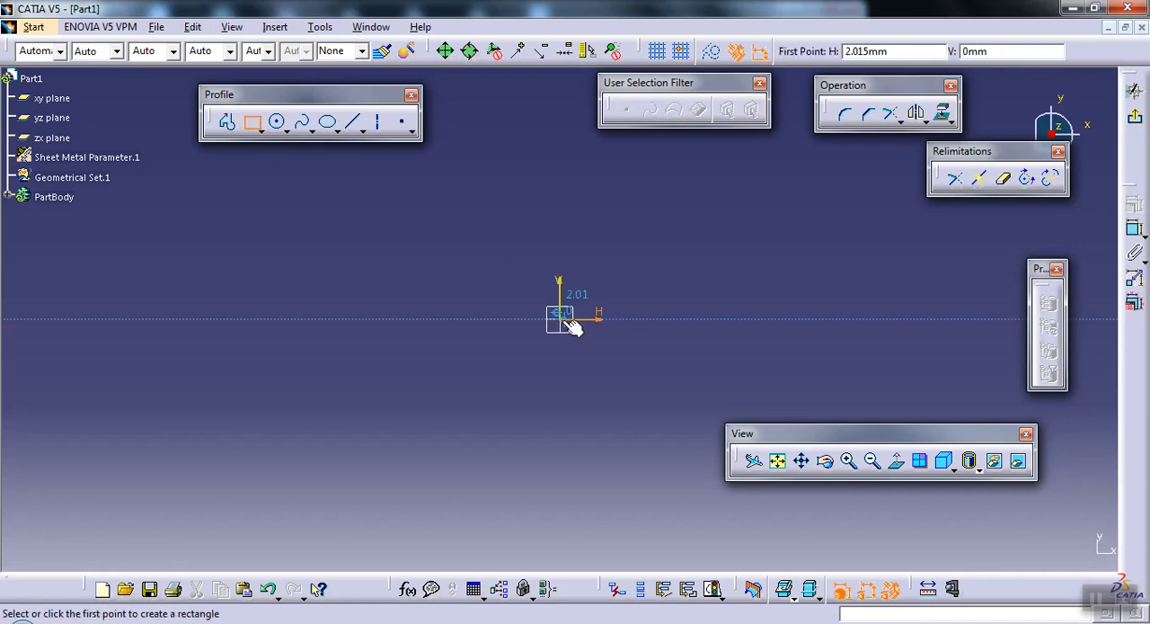
{"action": "left_click", "coordinate": [261, 129]}
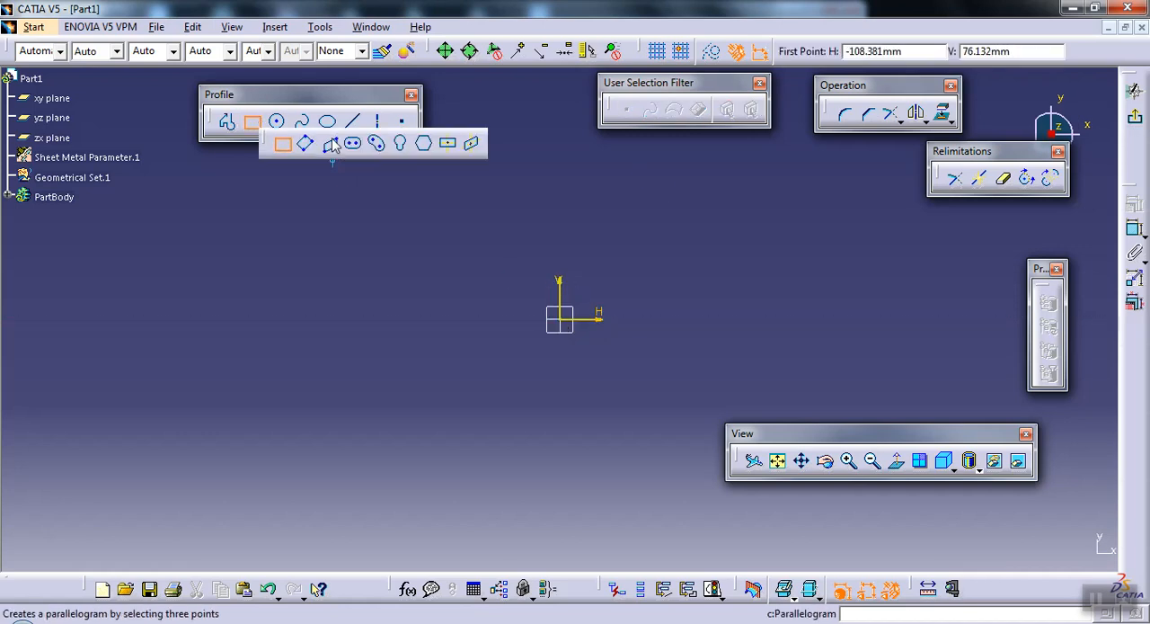
{"action": "left_click", "coordinate": [449, 146]}
{"action": "left_click", "coordinate": [559, 319]}
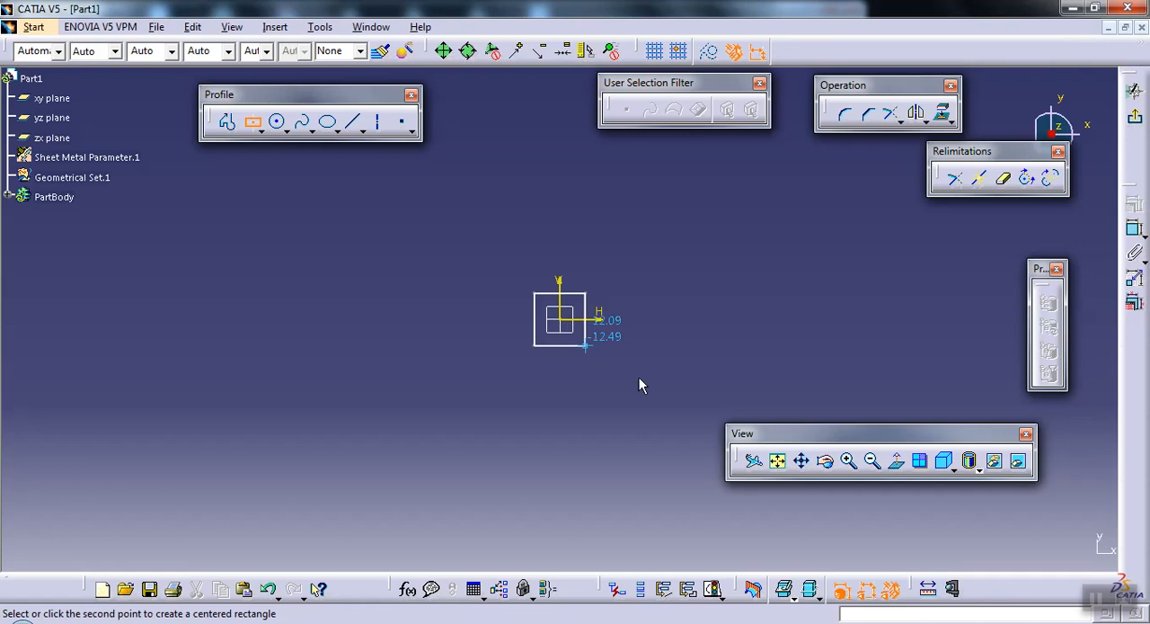
{"action": "left_click", "coordinate": [674, 396]}
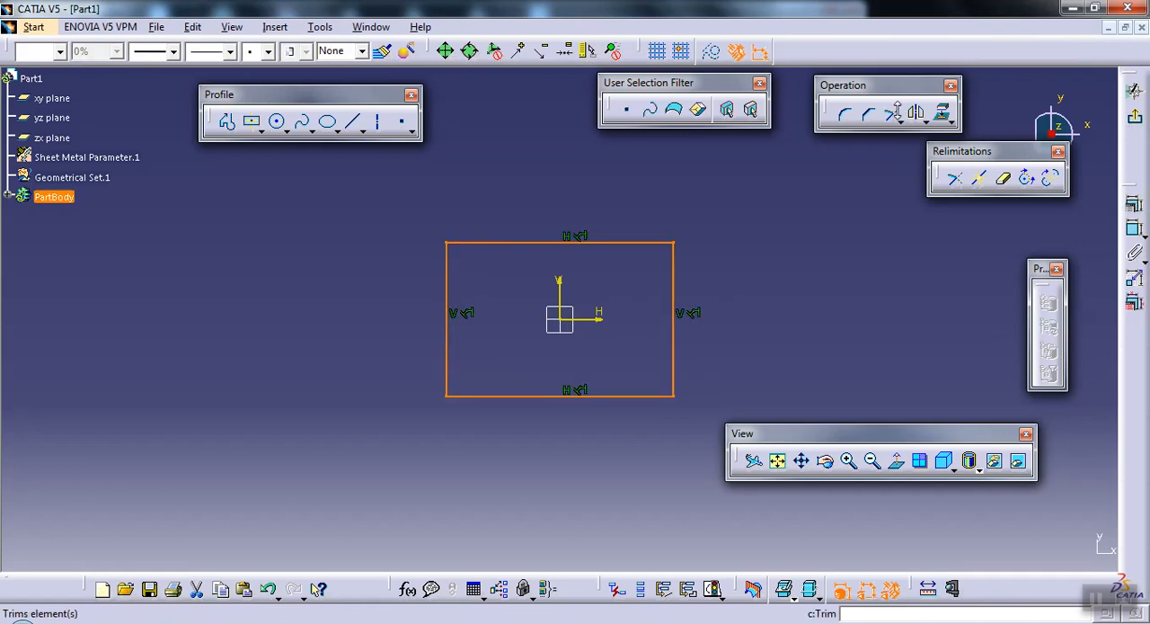
Step: Round all four corners of the rectangle with a 5 mm radius and exit the sketch
{"action": "left_click", "coordinate": [843, 115]}
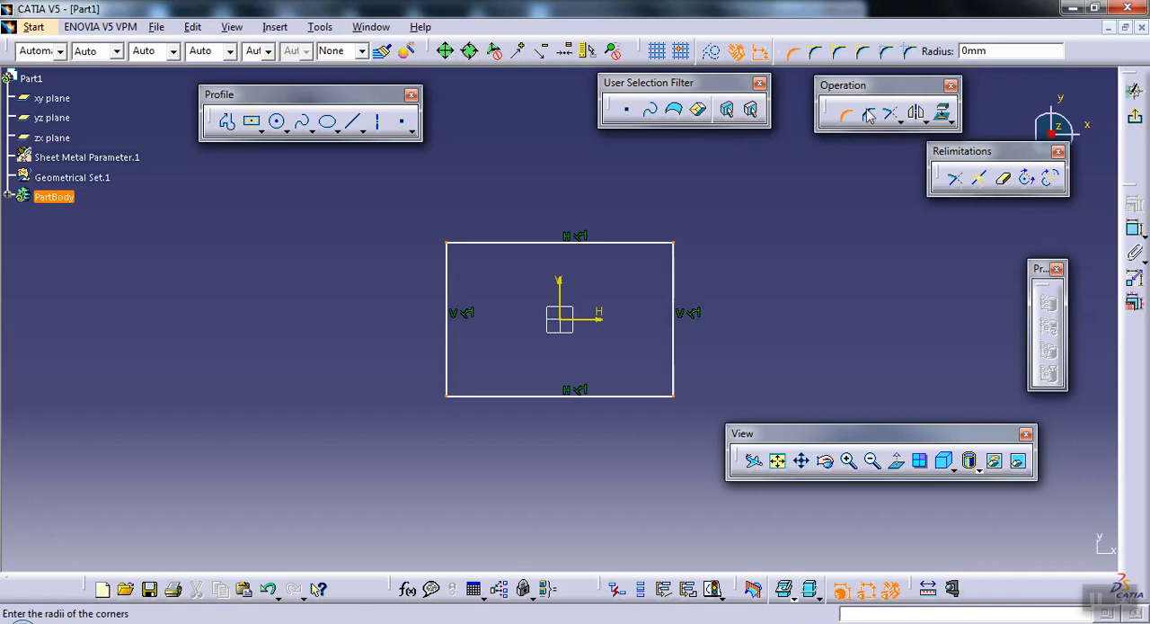
{"action": "double_click", "coordinate": [994, 53]}
{"action": "type", "text": "5"}
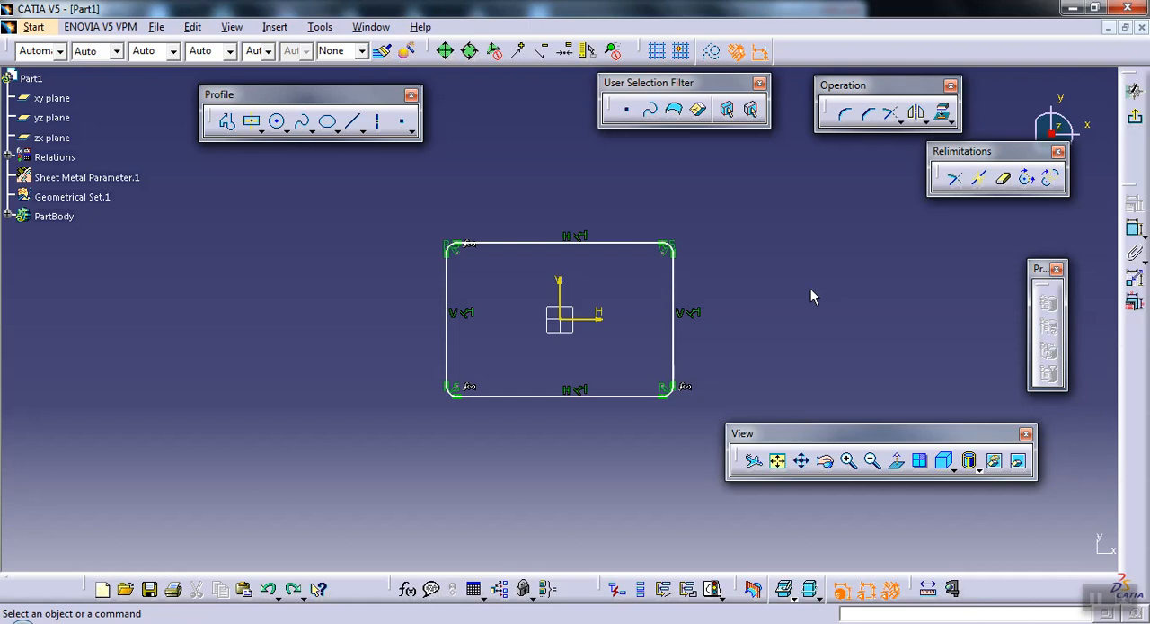
{"action": "key", "text": "ctrl+z"}
{"action": "left_click", "coordinate": [1137, 121]}
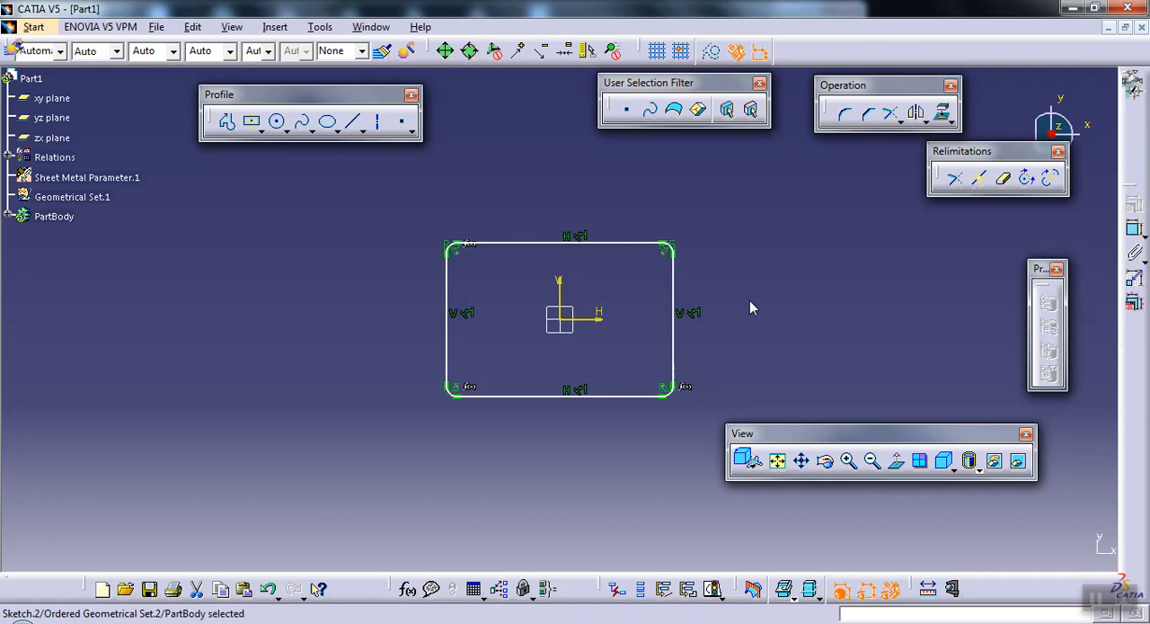
Step: Create a reference plane offset from the xy plane, placed above the rounded rectangle
{"action": "left_click", "coordinate": [640, 337]}
{"action": "middle_click_drag", "start_coordinate": [675, 388], "coordinate": [640, 417]}
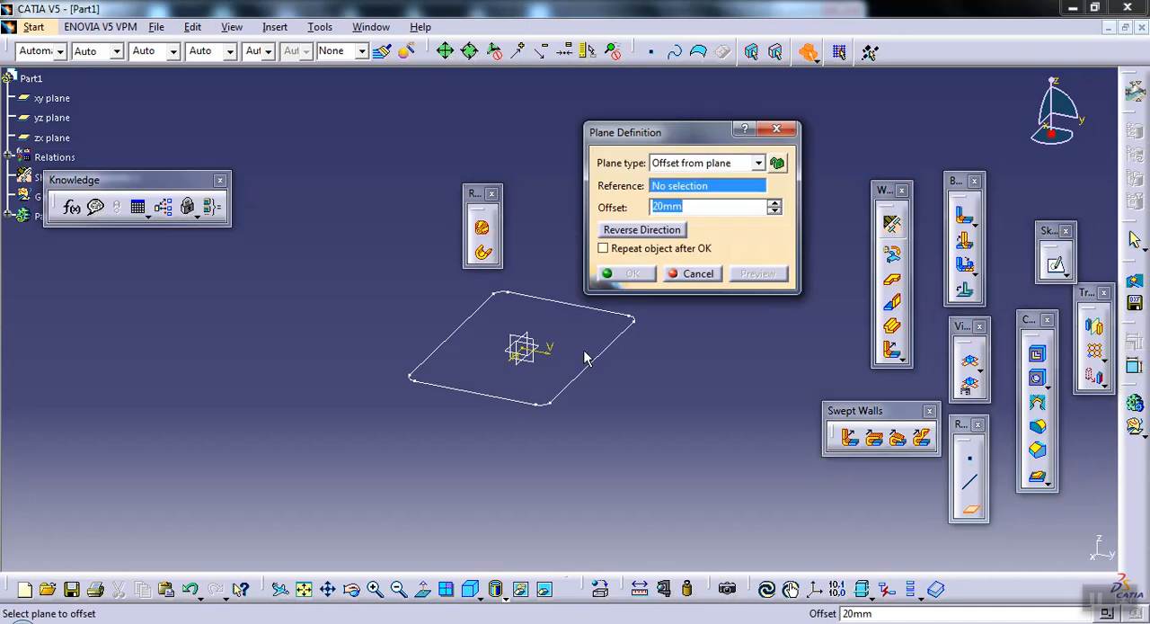
{"action": "left_click", "coordinate": [543, 351]}
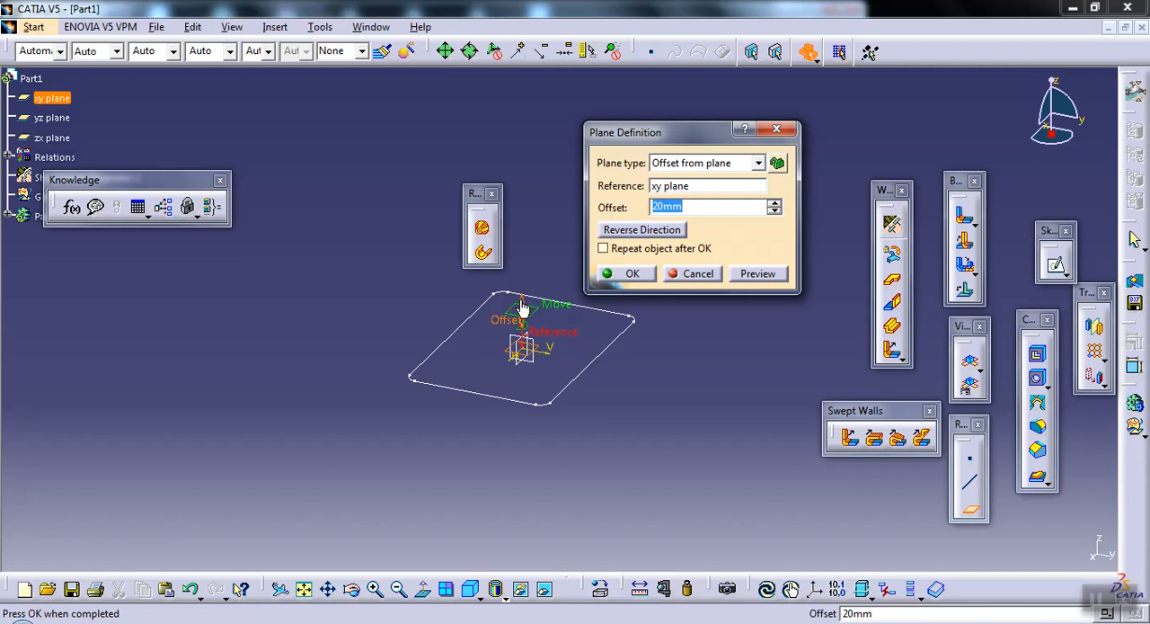
{"action": "left_click_drag", "start_coordinate": [523, 310], "coordinate": [520, 221]}
{"action": "left_click", "coordinate": [649, 272]}
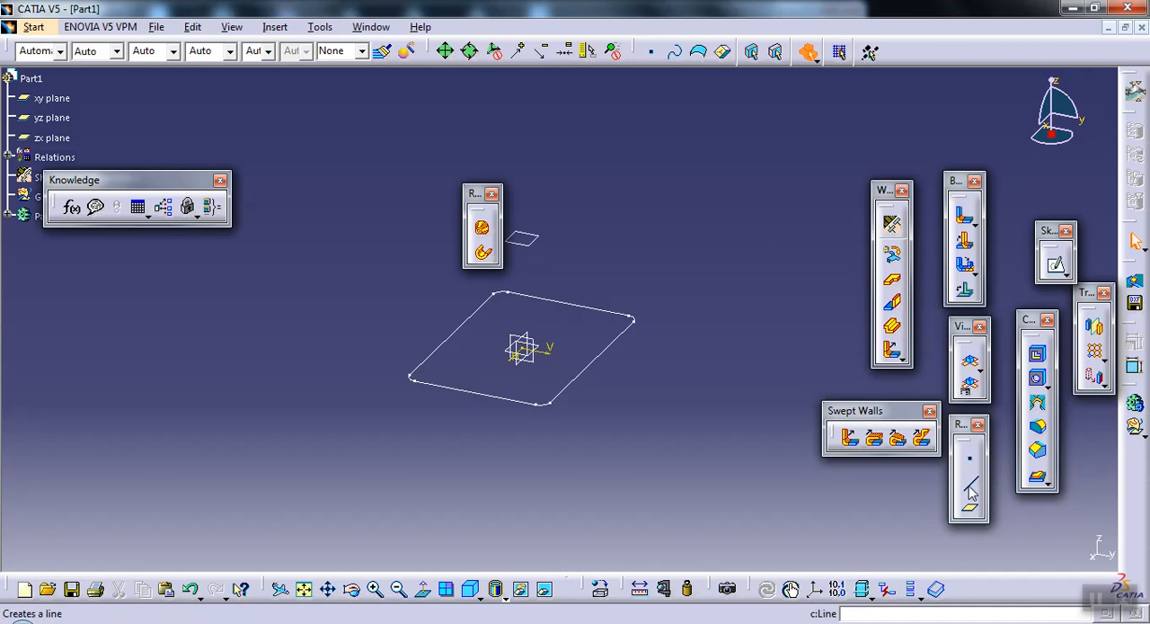
Step: On the offset plane, sketch a smaller centered rectangle around the origin, inside the outline of the first profile
{"action": "left_click", "coordinate": [1056, 265]}
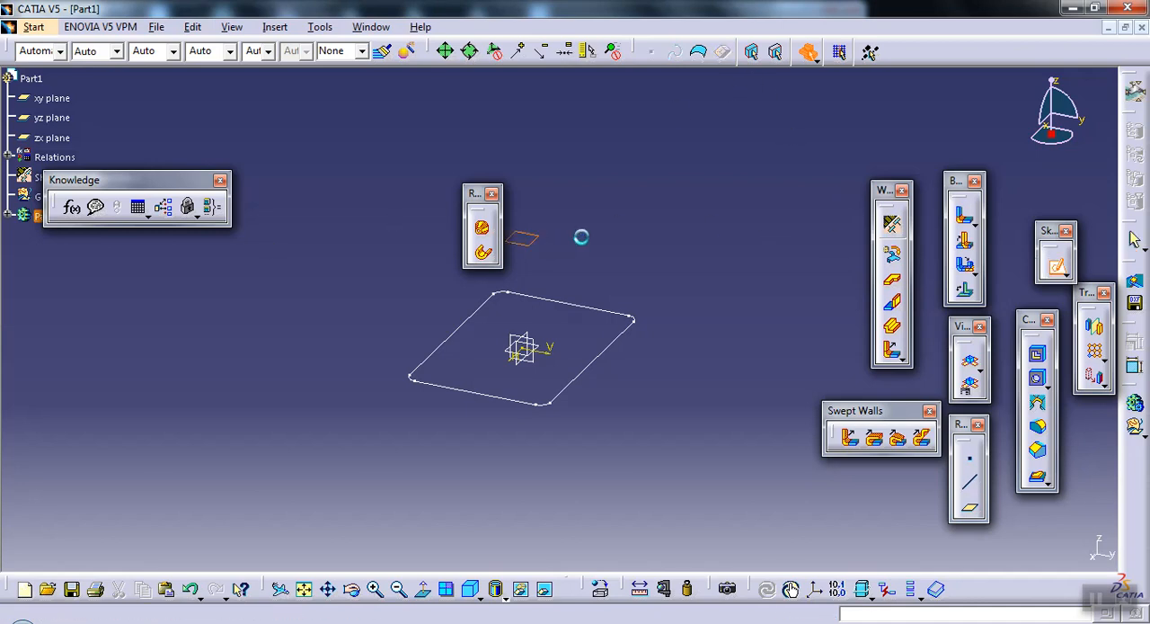
{"action": "left_click", "coordinate": [580, 237]}
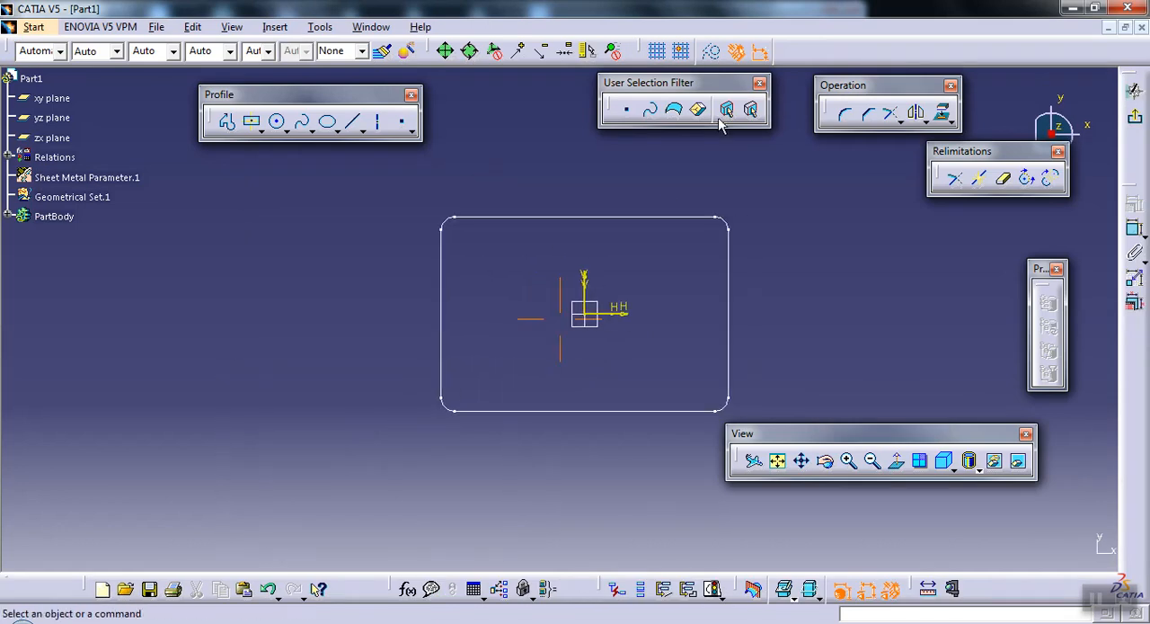
{"action": "left_click", "coordinate": [252, 120]}
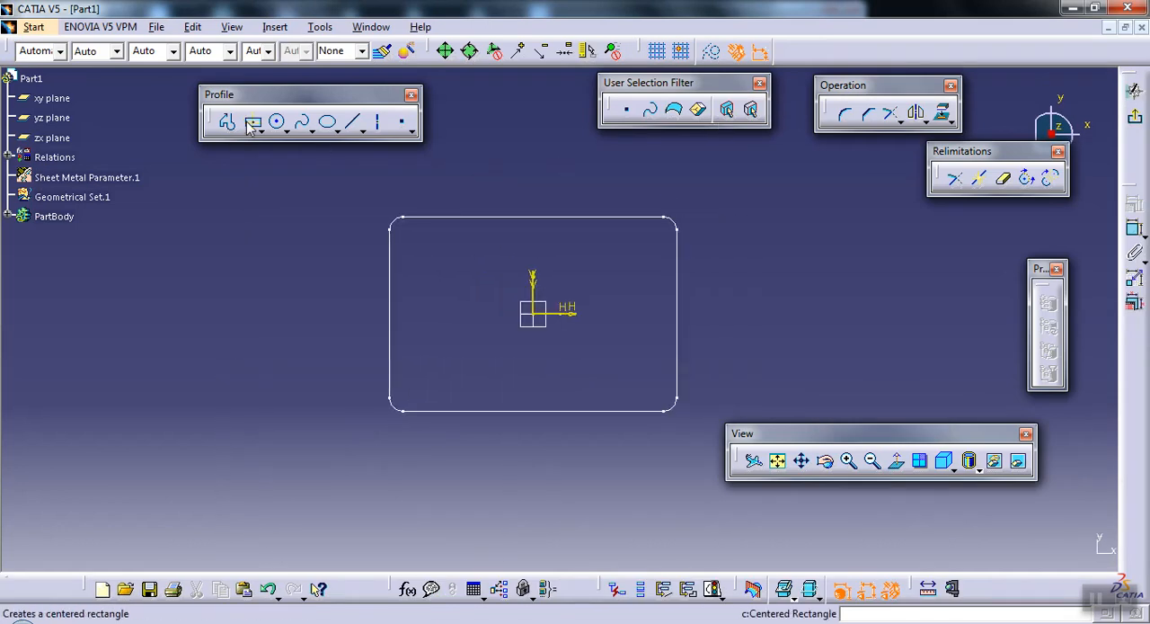
{"action": "left_click", "coordinate": [536, 310]}
{"action": "left_click", "coordinate": [610, 377]}
{"action": "left_click", "coordinate": [751, 313]}
Step: Round all corners of the smaller rectangle with a 15 mm radius and exit the sketch
{"action": "left_click_drag", "start_coordinate": [454, 246], "coordinate": [638, 388]}
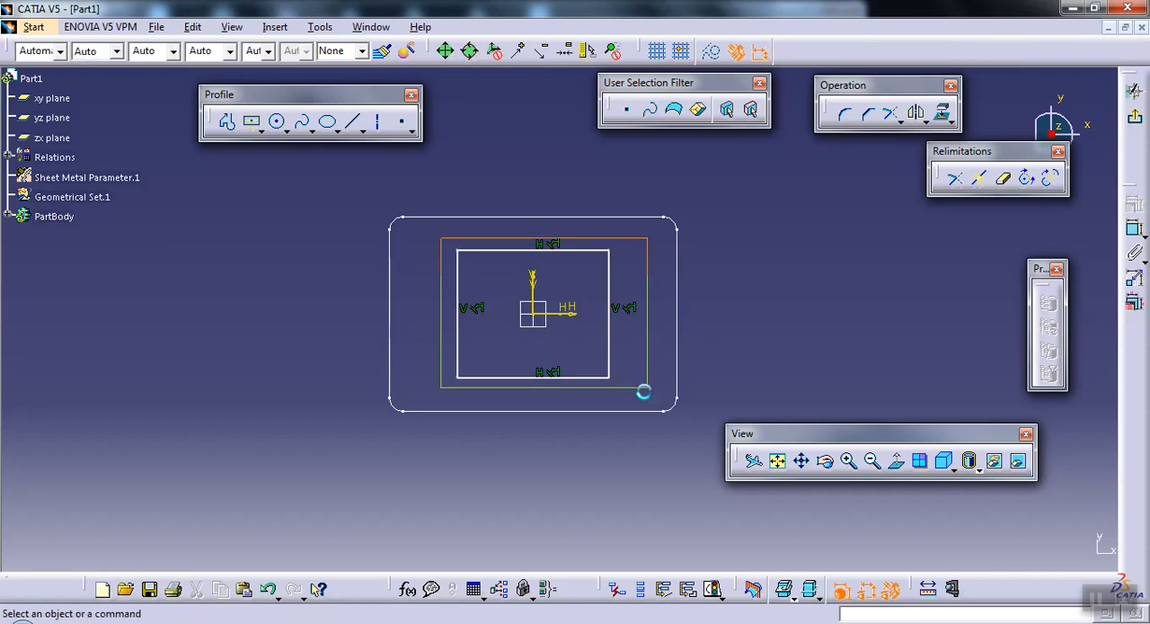
{"action": "left_click", "coordinate": [845, 115]}
{"action": "left_click", "coordinate": [1003, 55]}
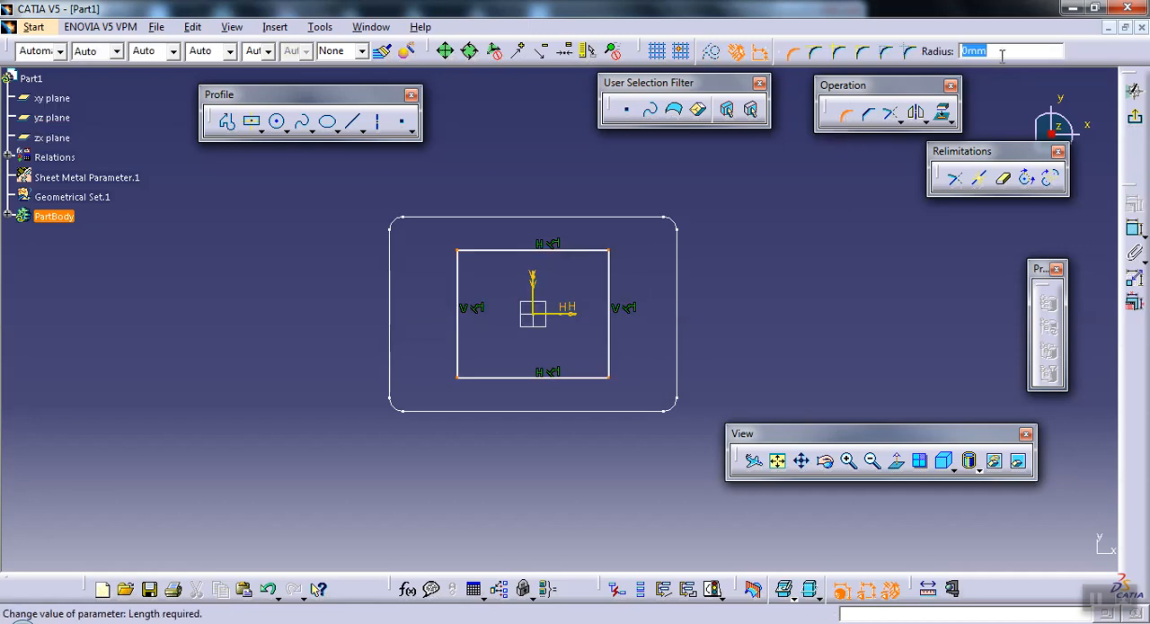
{"action": "type", "text": "15"}
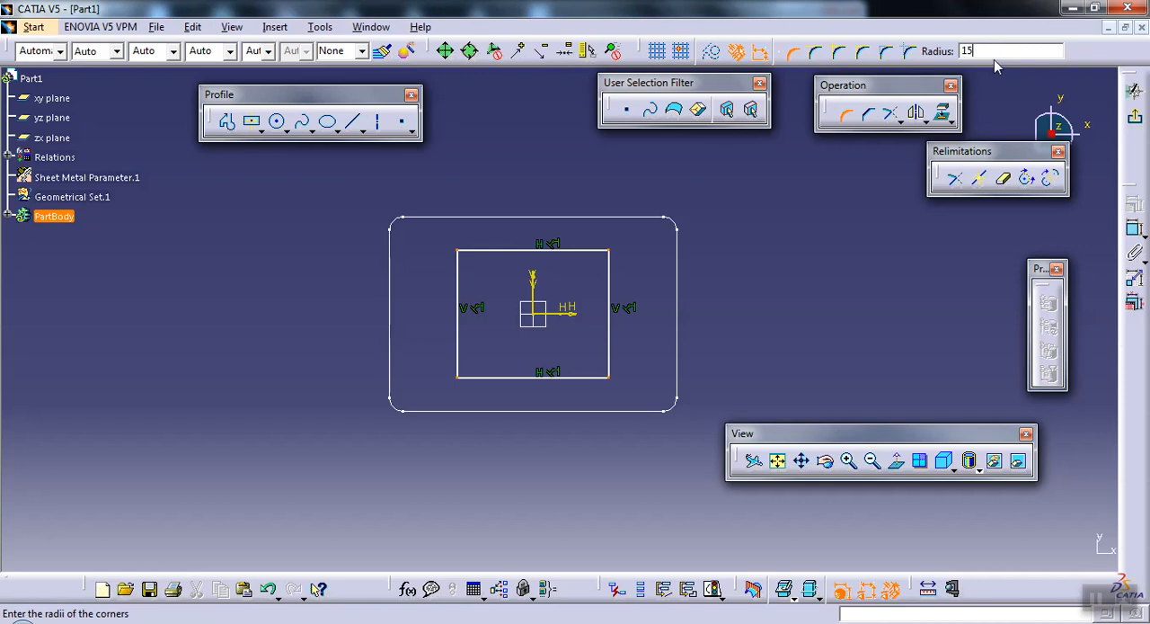
{"action": "key", "text": "Return"}
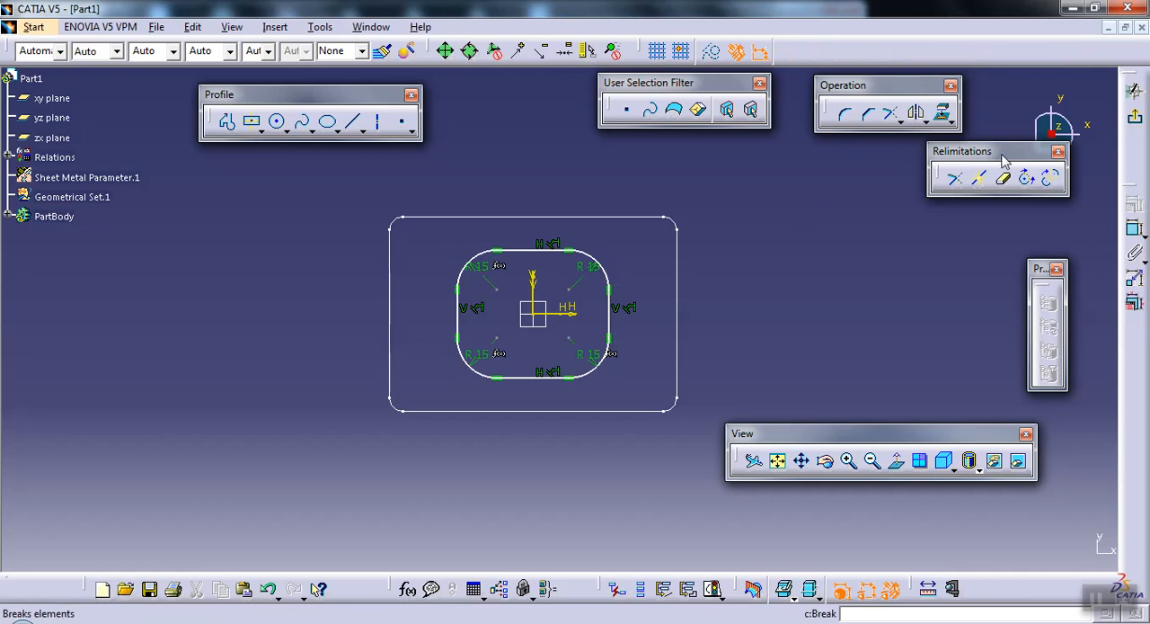
{"action": "left_click", "coordinate": [1135, 116]}
Step: Try to start a Hopper feature, first declining and then accepting Sketch.3 as the in-work object
{"action": "left_click", "coordinate": [776, 344]}
{"action": "mouse_move", "coordinate": [711, 272]}
{"action": "middle_mouse_down"}
{"action": "mouse_move", "coordinate": [696, 267]}
{"action": "mouse_move", "coordinate": [772, 247]}
{"action": "mouse_move", "coordinate": [770, 282]}
{"action": "mouse_move", "coordinate": [686, 326]}
{"action": "mouse_move", "coordinate": [713, 330]}
{"action": "middle_mouse_up"}
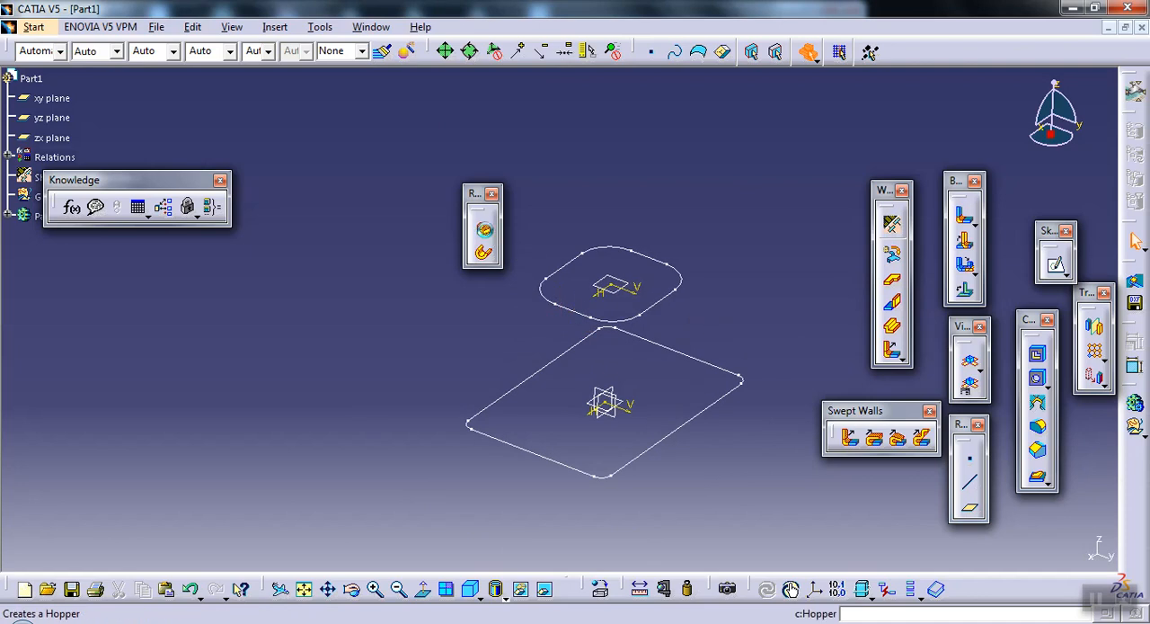
{"action": "left_click", "coordinate": [485, 230]}
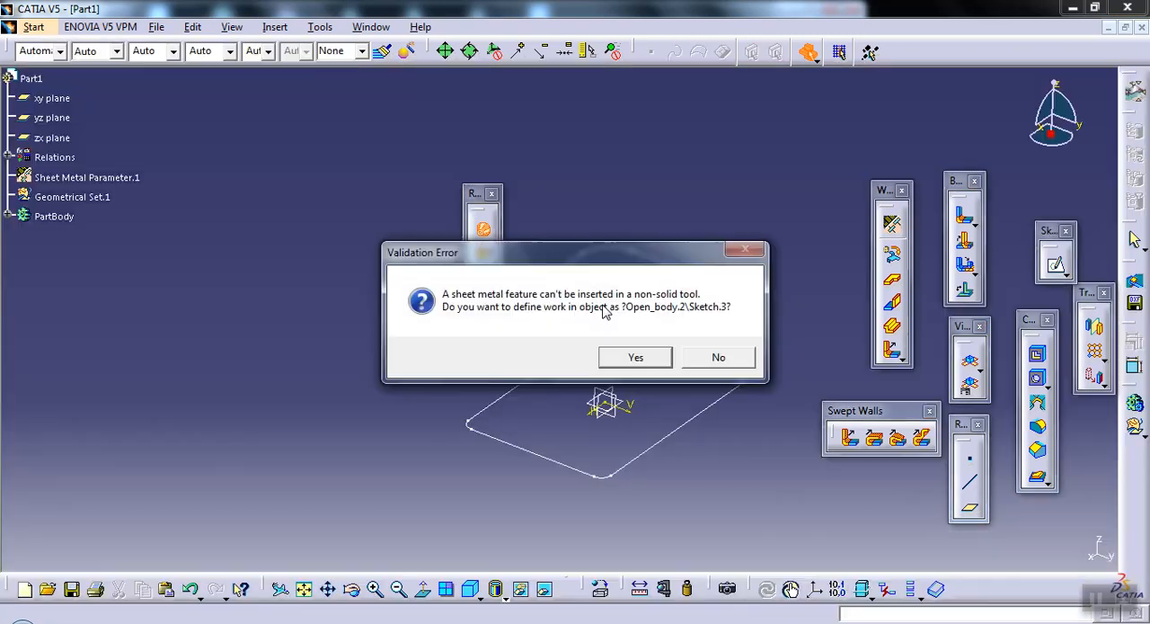
{"action": "left_click", "coordinate": [707, 357]}
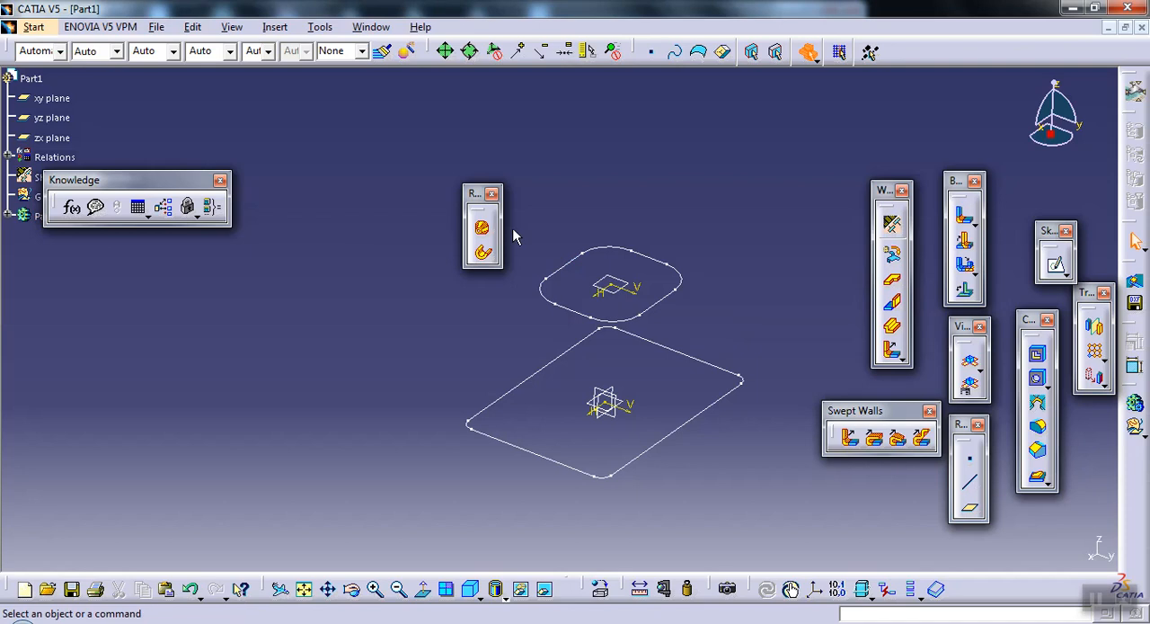
{"action": "left_click", "coordinate": [484, 231]}
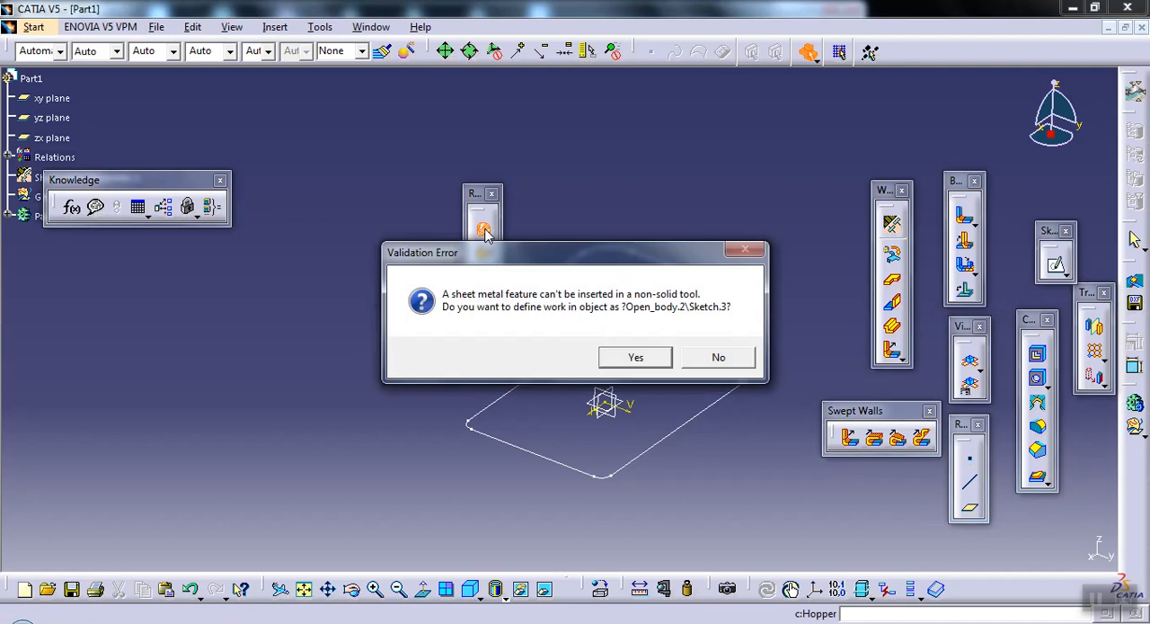
{"action": "left_click", "coordinate": [623, 354]}
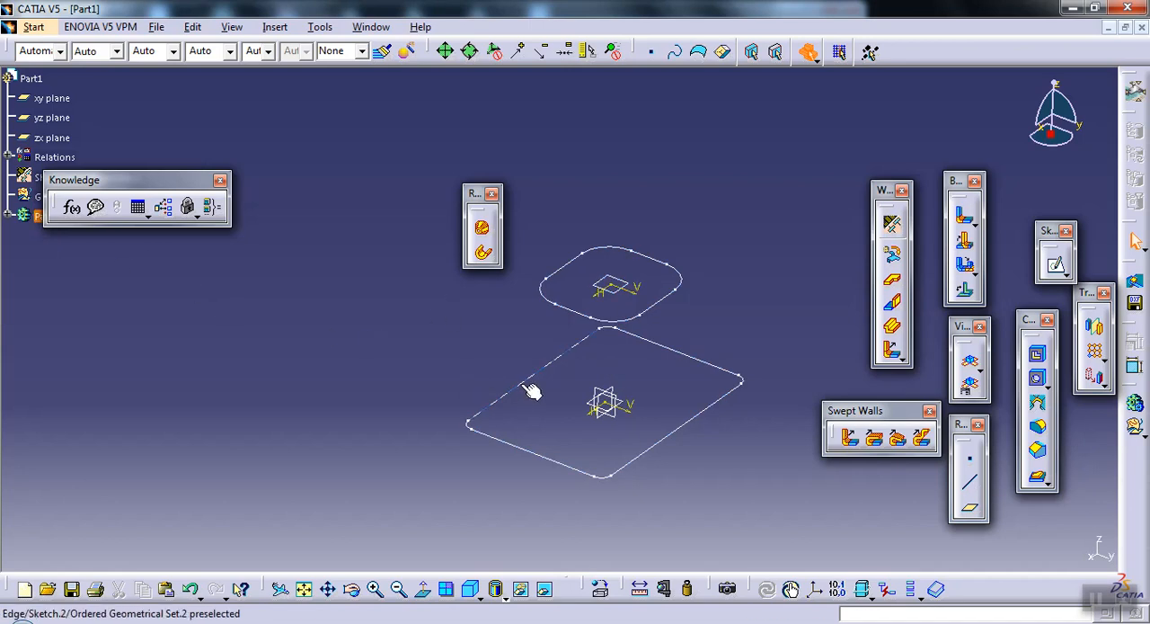
{"action": "mouse_move", "coordinate": [456, 439]}
{"action": "middle_mouse_down"}
{"action": "mouse_move", "coordinate": [462, 486]}
{"action": "mouse_move", "coordinate": [465, 422]}
{"action": "mouse_move", "coordinate": [422, 283]}
{"action": "middle_mouse_up"}
{"action": "left_click", "coordinate": [463, 486]}
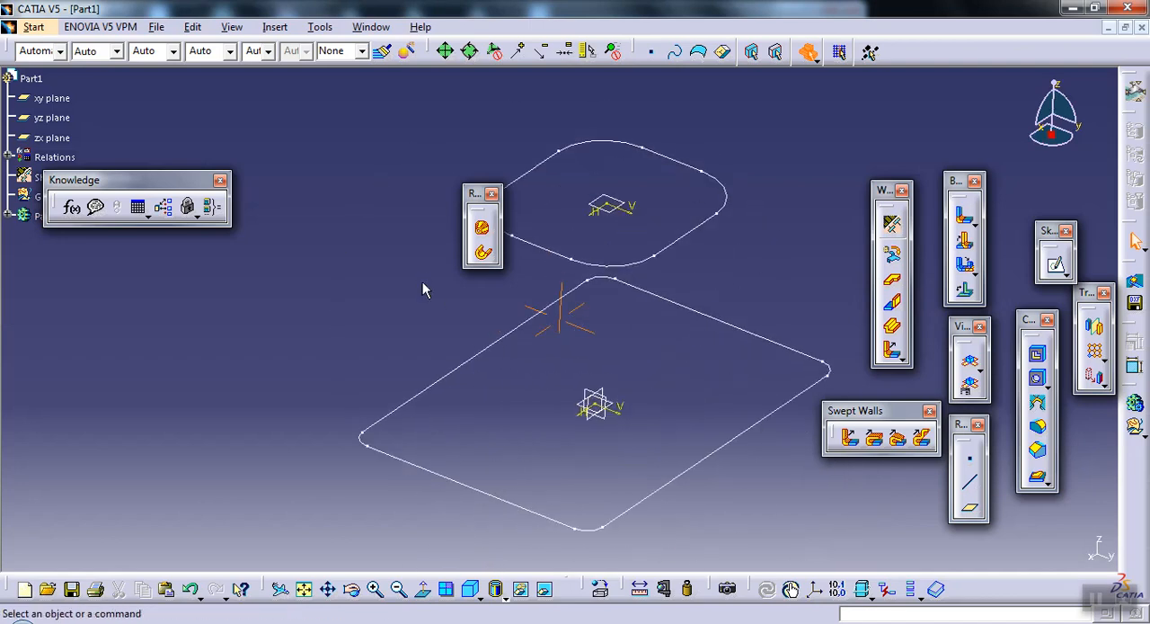
{"action": "left_click", "coordinate": [482, 229]}
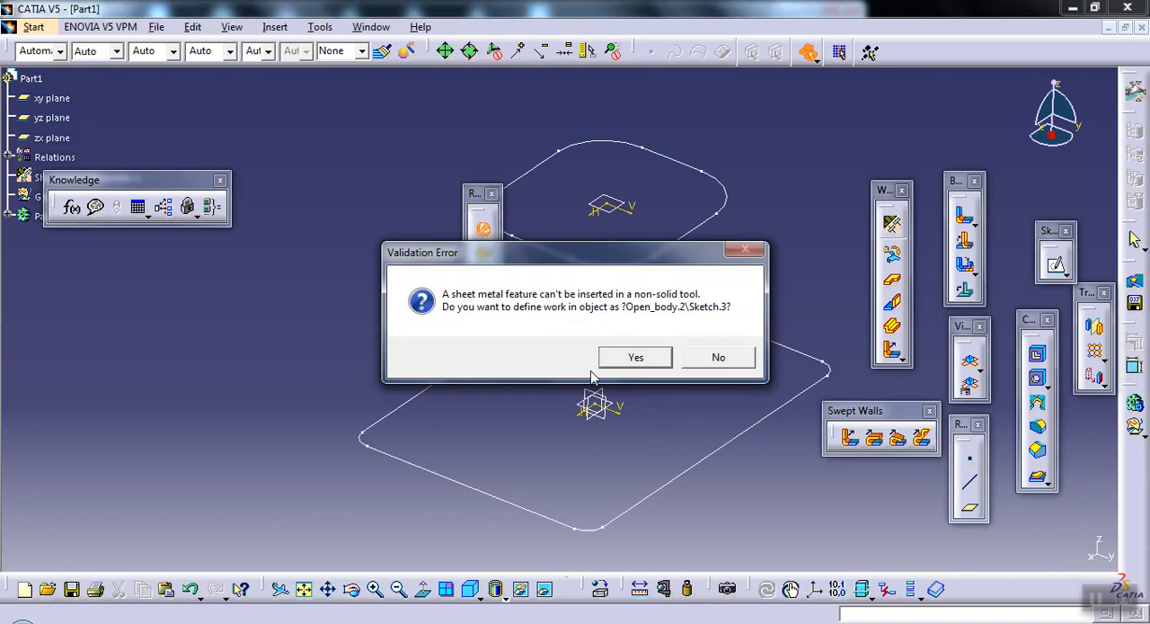
{"action": "left_click", "coordinate": [635, 357]}
Step: Move the Knowledge toolbar off the specification tree, define PartBody as the in-work object and expand its contents
{"action": "left_click_drag", "start_coordinate": [135, 179], "coordinate": [286, 124]}
{"action": "right_click", "coordinate": [41, 216]}
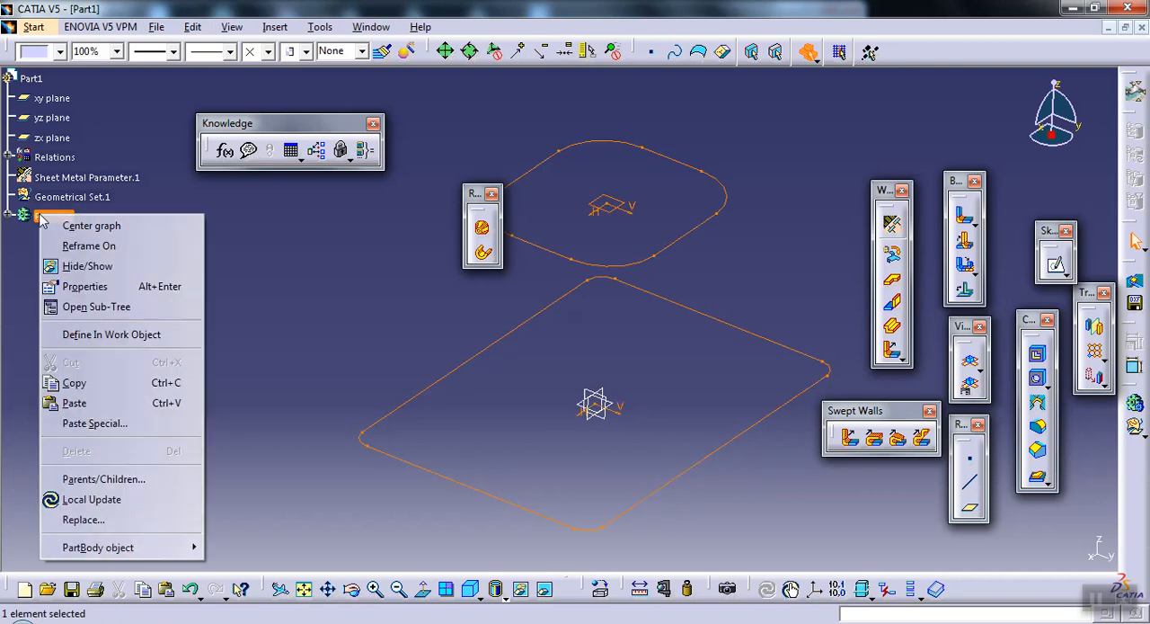
{"action": "left_click", "coordinate": [79, 334]}
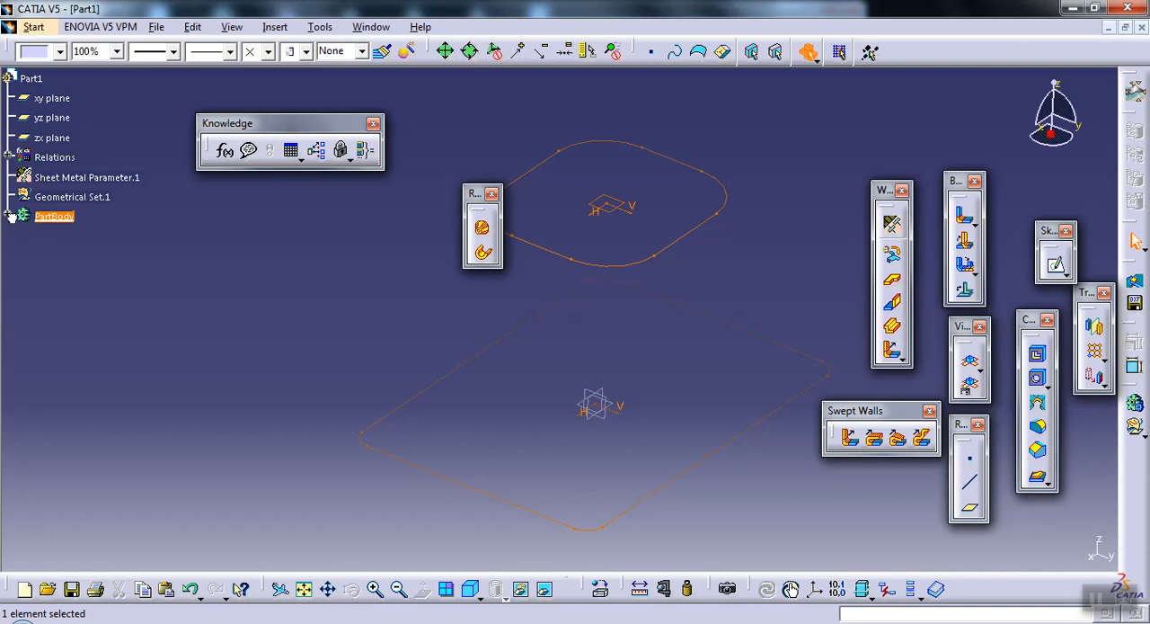
{"action": "left_click", "coordinate": [11, 218]}
{"action": "left_click", "coordinate": [286, 329]}
{"action": "middle_click_drag", "start_coordinate": [292, 327], "coordinate": [292, 327]}
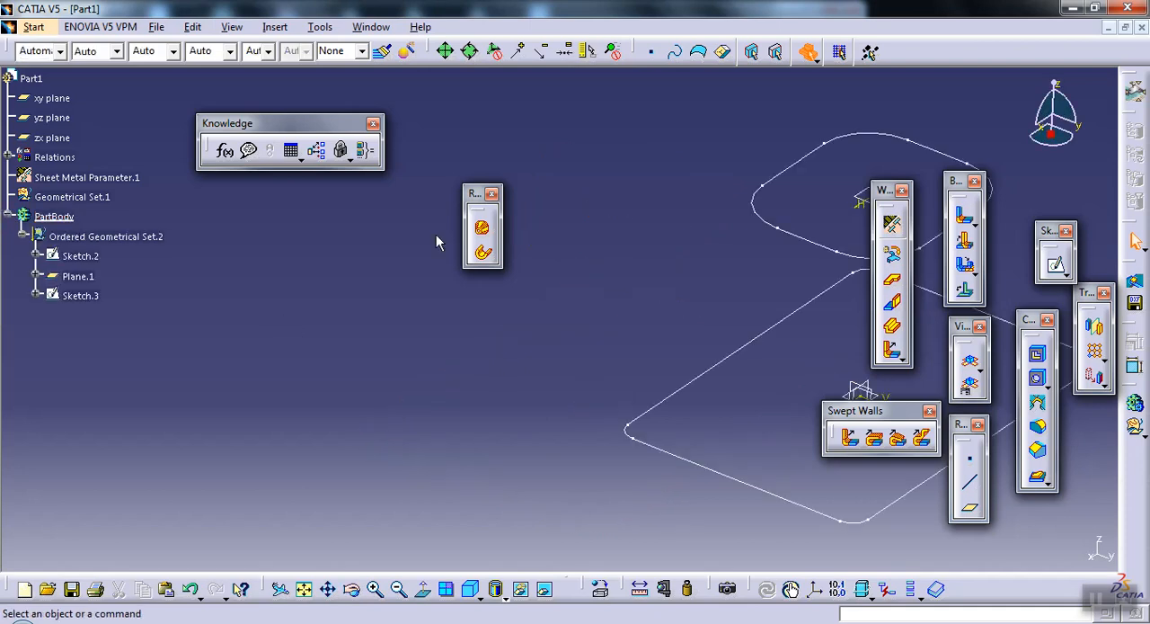
Step: Start a Surfacic Hopper and choose to create a multi-sections surface as its input surface
{"action": "left_click", "coordinate": [481, 230]}
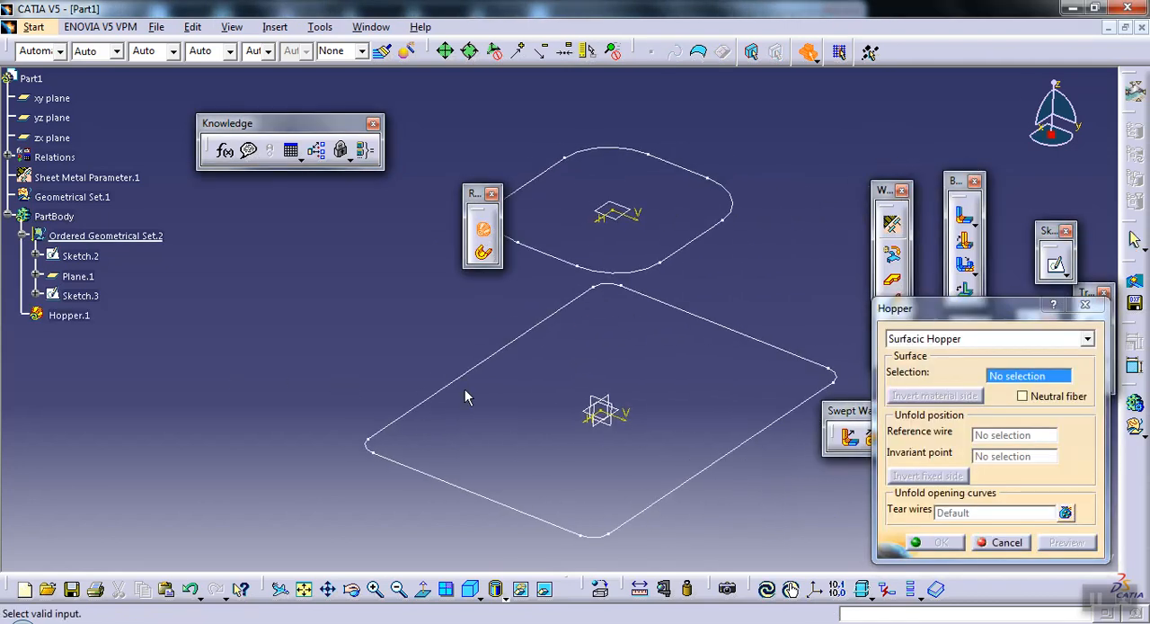
{"action": "left_click", "coordinate": [968, 338]}
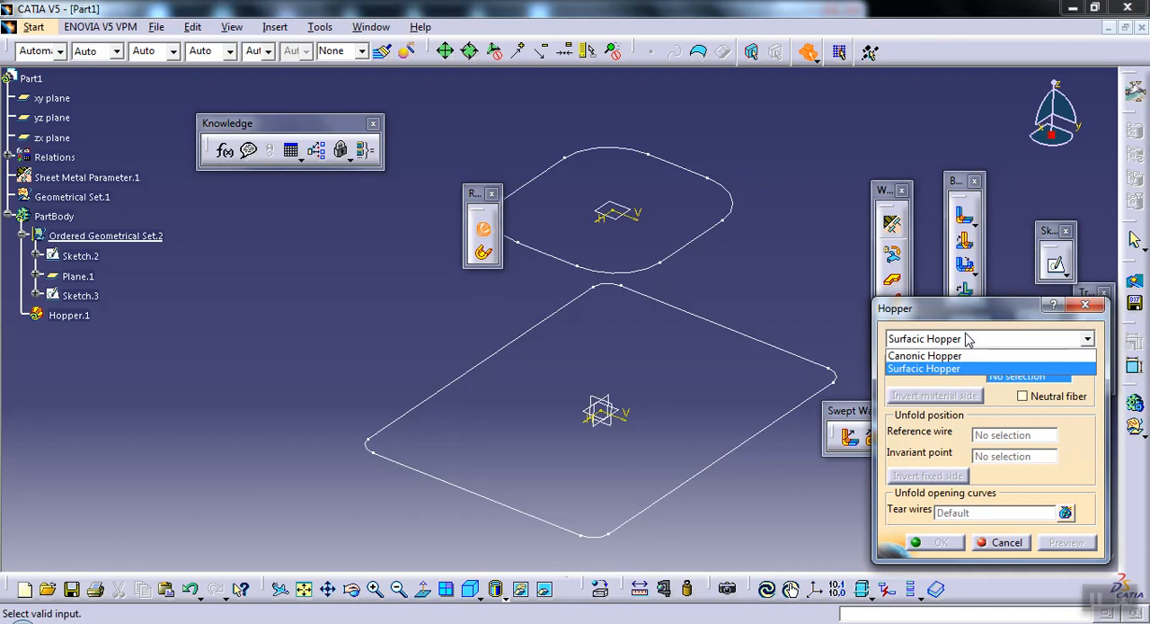
{"action": "left_click", "coordinate": [968, 338]}
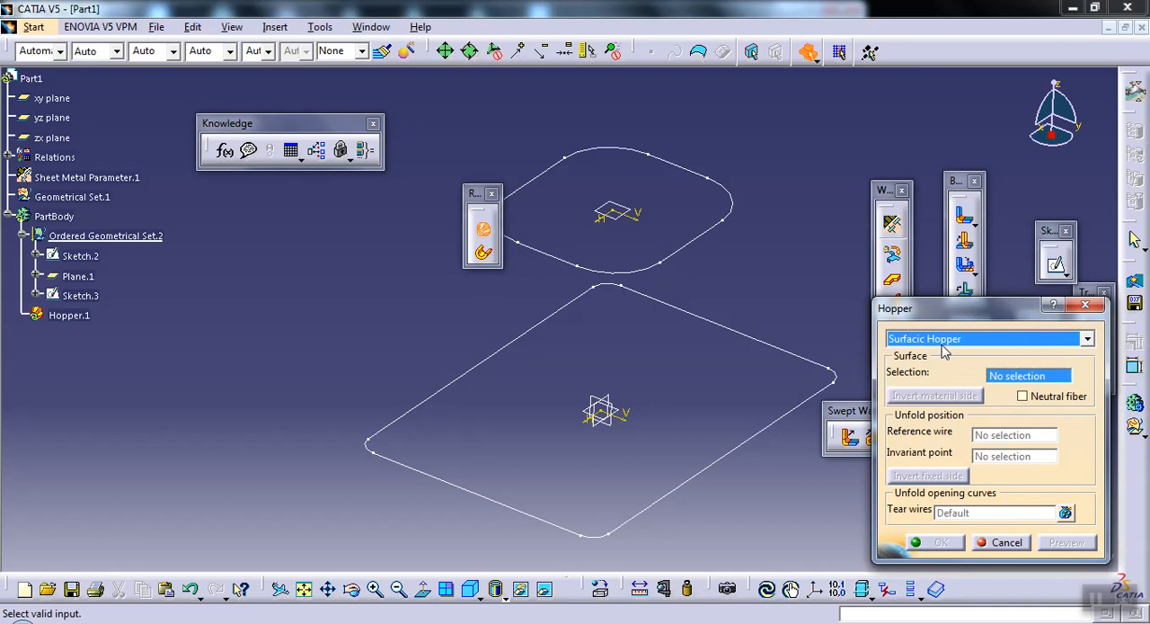
{"action": "right_click", "coordinate": [1007, 382]}
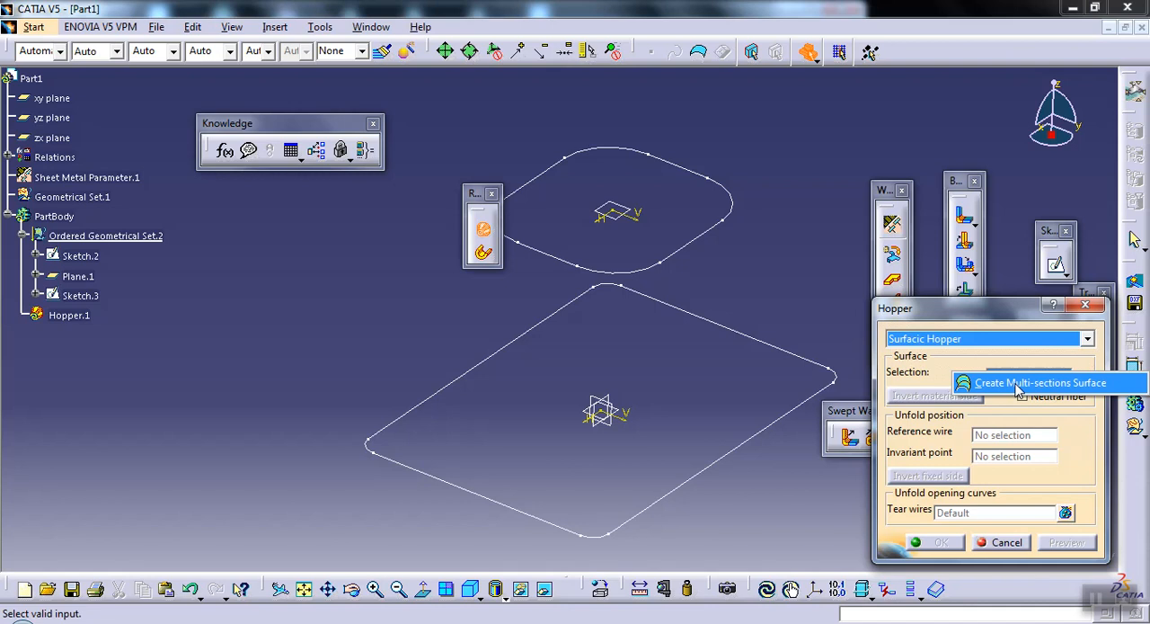
{"action": "left_click", "coordinate": [1018, 385]}
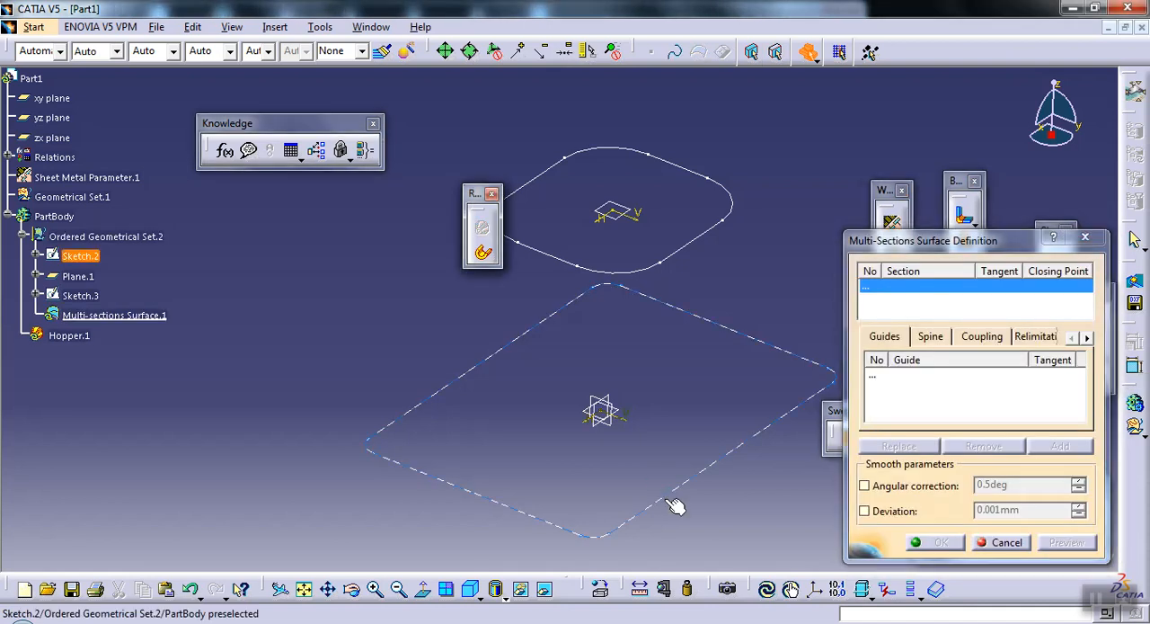
Step: Use Sketch.2 and Sketch.3 as the sections of the multi-sections surface and open its coupling settings
{"action": "left_click", "coordinate": [667, 498]}
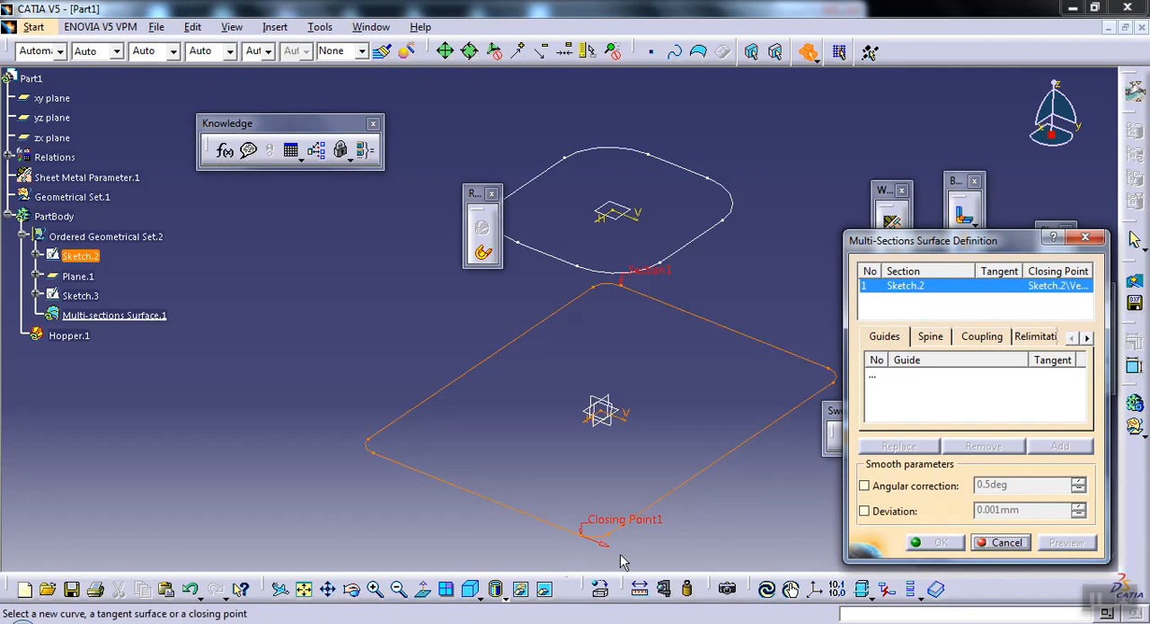
{"action": "left_click", "coordinate": [690, 256]}
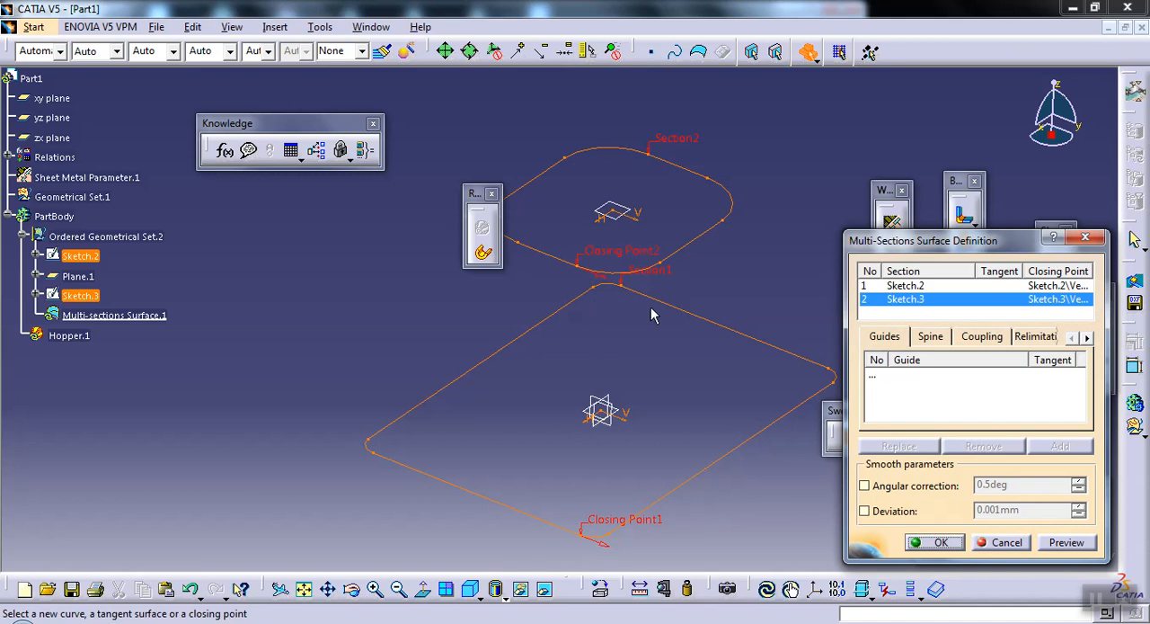
{"action": "mouse_move", "coordinate": [533, 431]}
{"action": "middle_mouse_down"}
{"action": "mouse_move", "coordinate": [522, 429]}
{"action": "mouse_move", "coordinate": [523, 451]}
{"action": "middle_mouse_up"}
{"action": "middle_click_drag", "start_coordinate": [572, 389], "coordinate": [558, 441]}
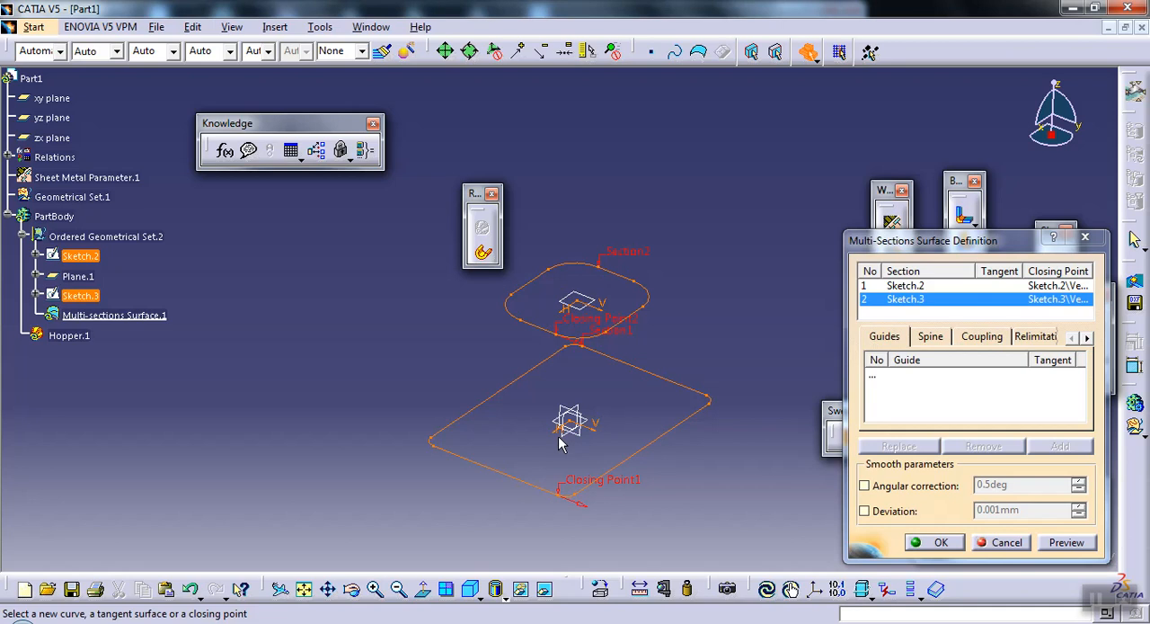
{"action": "middle_click_drag", "start_coordinate": [512, 368], "coordinate": [499, 332]}
{"action": "middle_click_drag", "start_coordinate": [584, 386], "coordinate": [621, 370]}
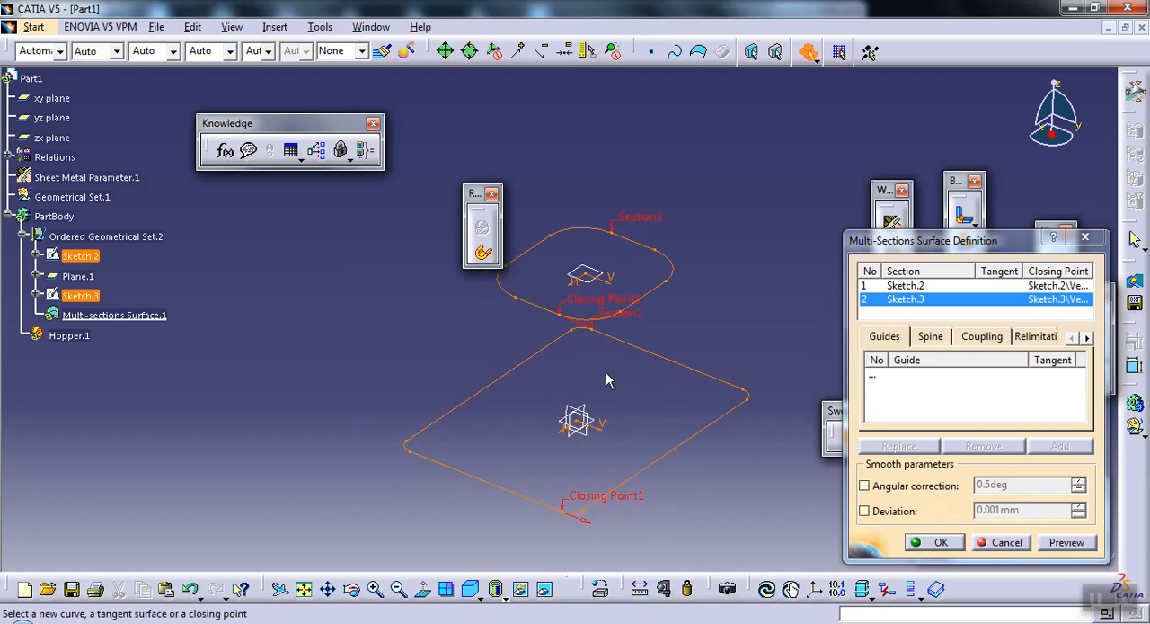
{"action": "left_click", "coordinate": [983, 338]}
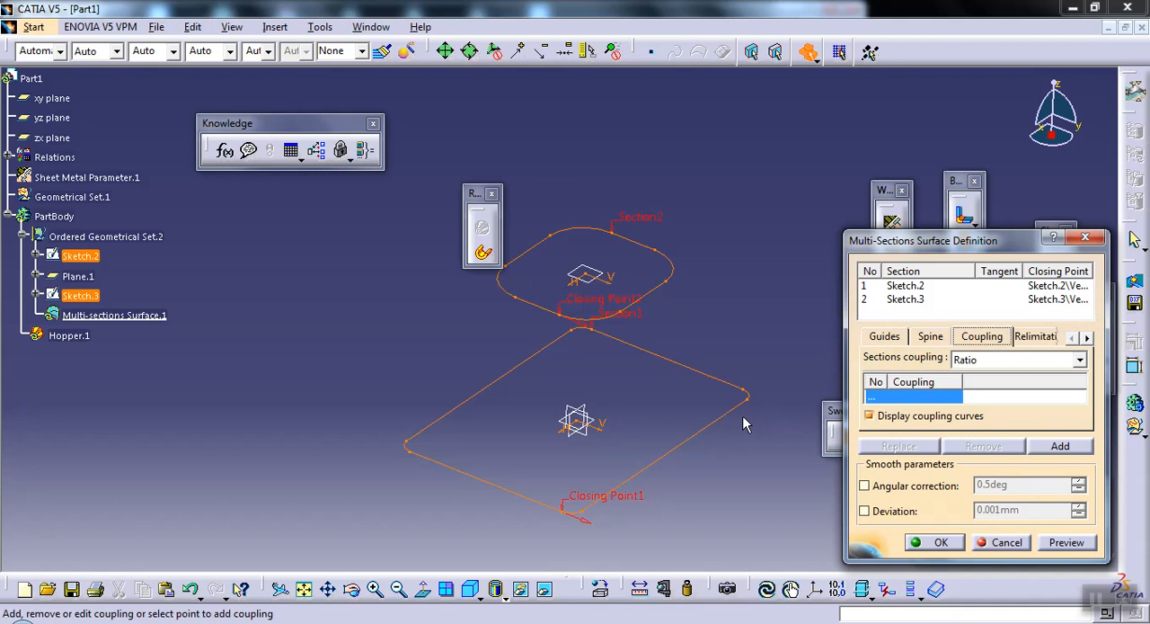
{"action": "left_click", "coordinate": [898, 401]}
{"action": "right_click", "coordinate": [899, 402]}
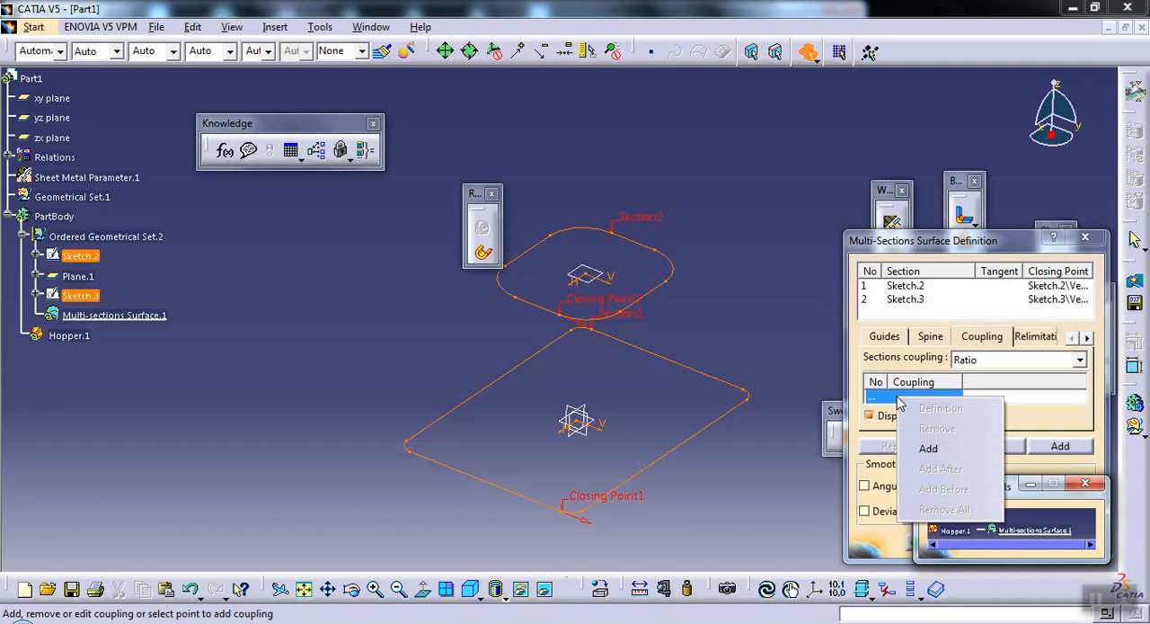
{"action": "left_click", "coordinate": [910, 451]}
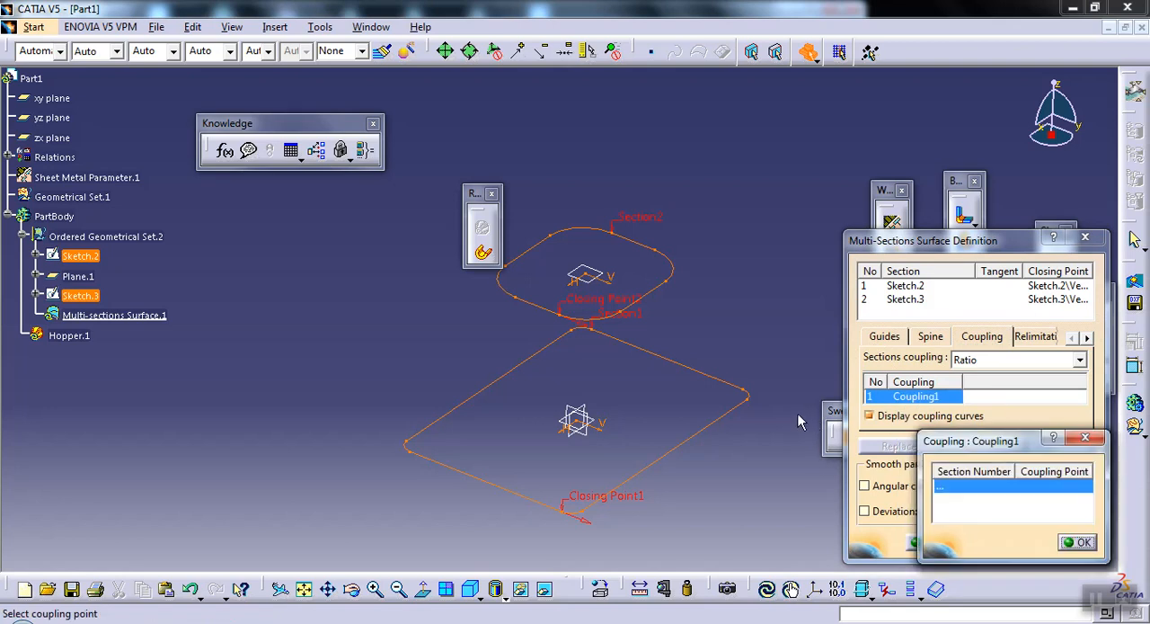
{"action": "left_click", "coordinate": [631, 317]}
{"action": "left_click", "coordinate": [704, 363]}
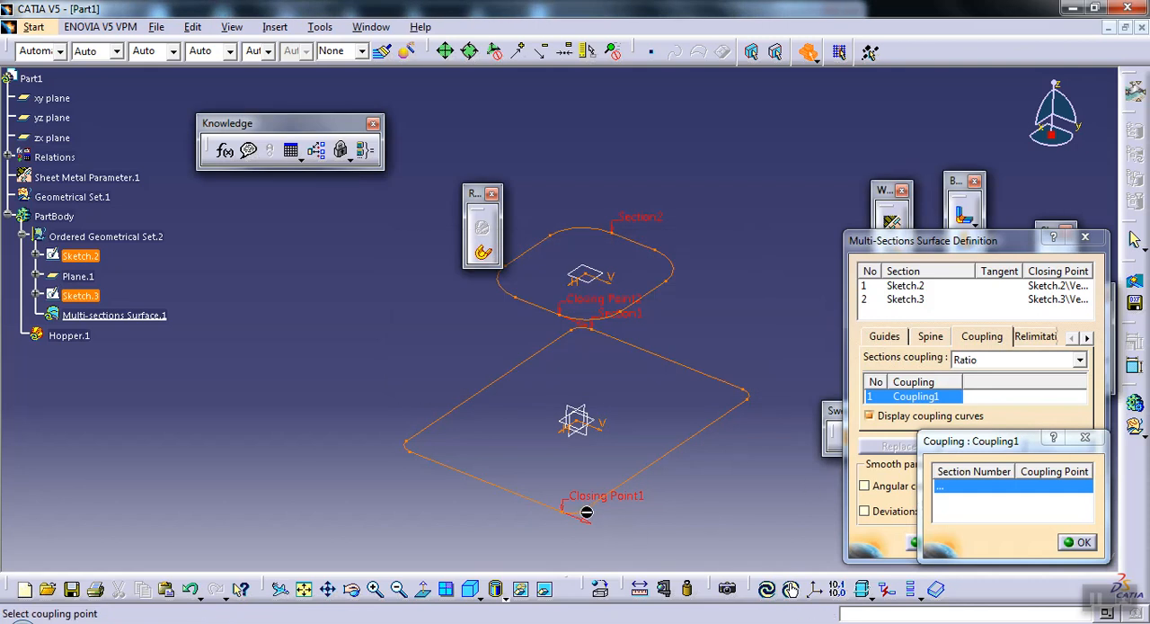
{"action": "left_click", "coordinate": [1068, 541]}
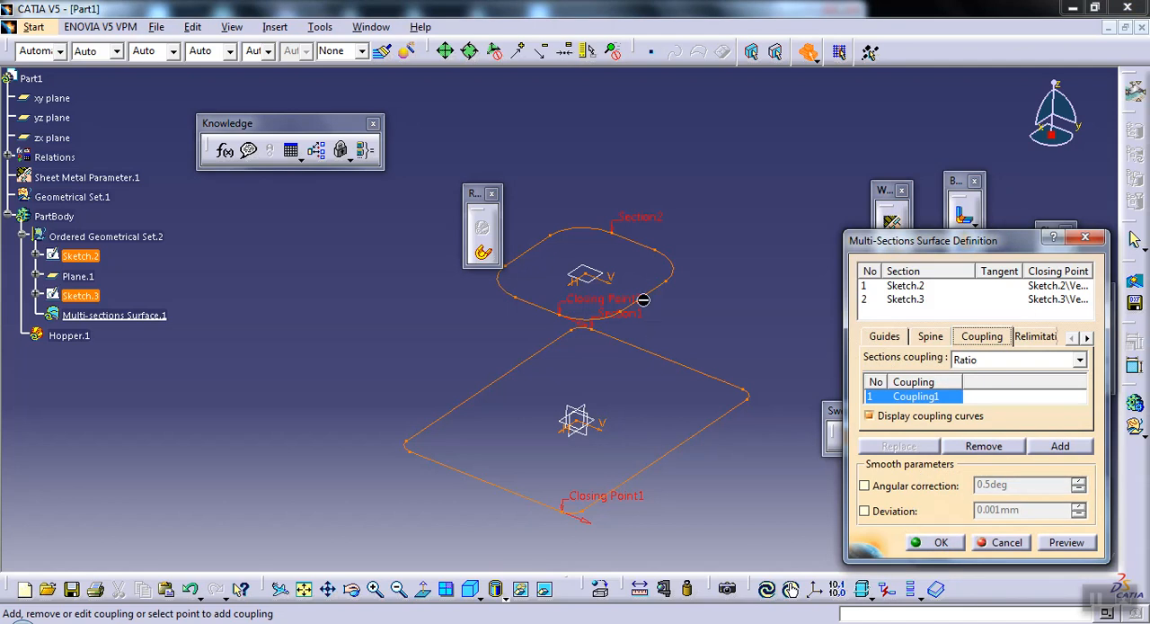
{"action": "middle_click_drag", "start_coordinate": [627, 302], "coordinate": [656, 243]}
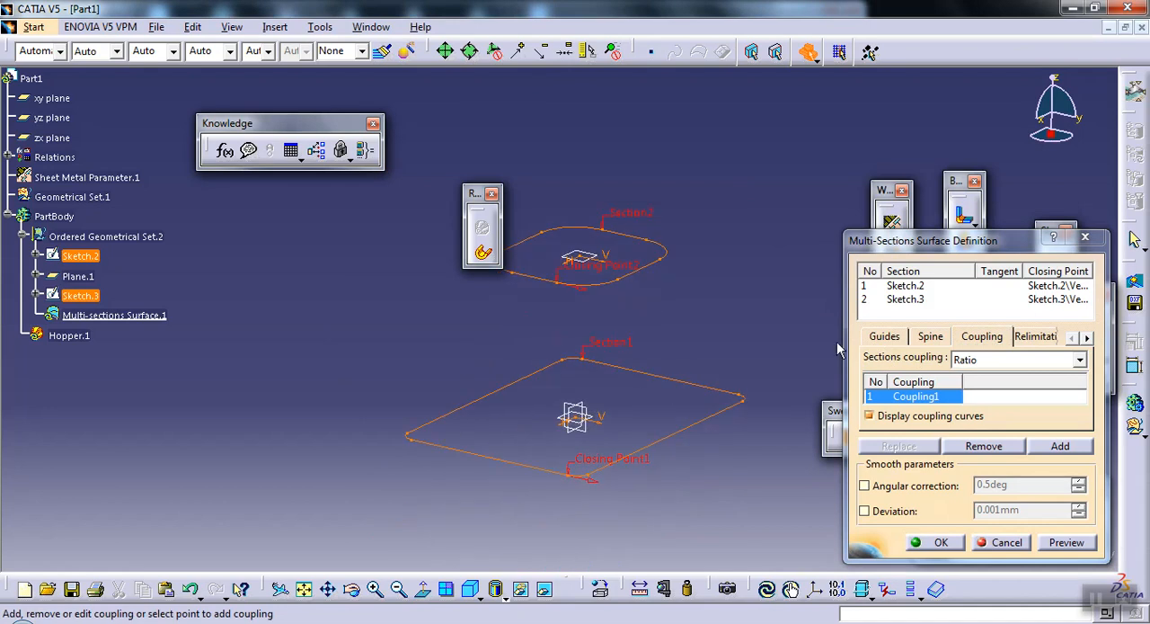
{"action": "left_click", "coordinate": [983, 446]}
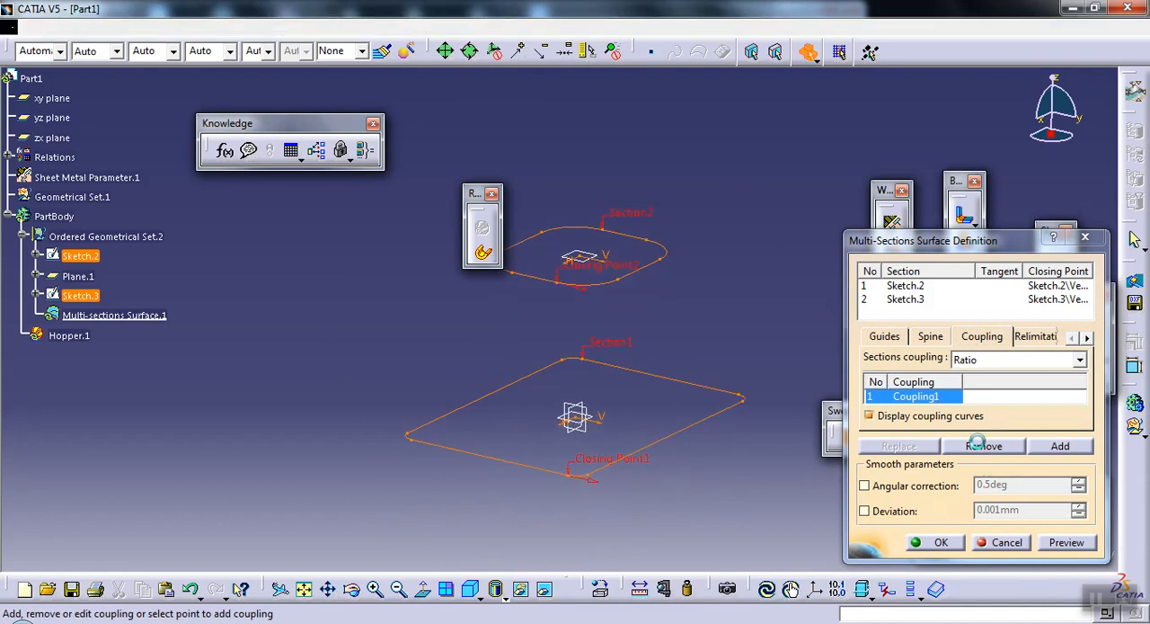
Step: Add two couplings joining the matching arc-end vertices of Sketch.2 and Sketch.3 at the front rounded corner
{"action": "right_click", "coordinate": [910, 406]}
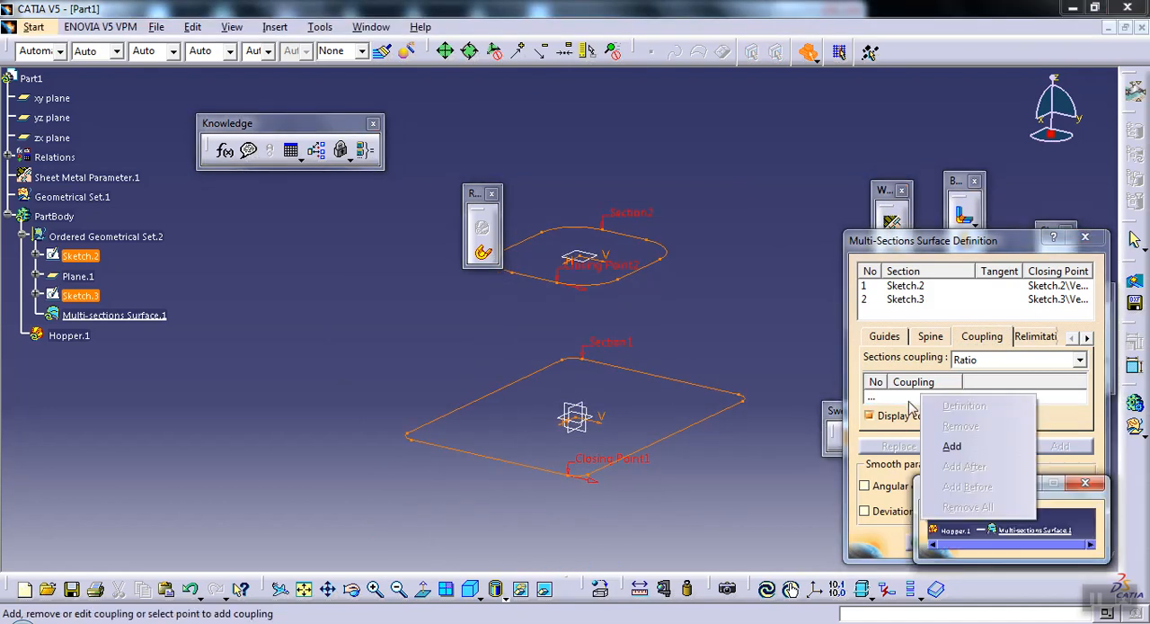
{"action": "left_click", "coordinate": [953, 445]}
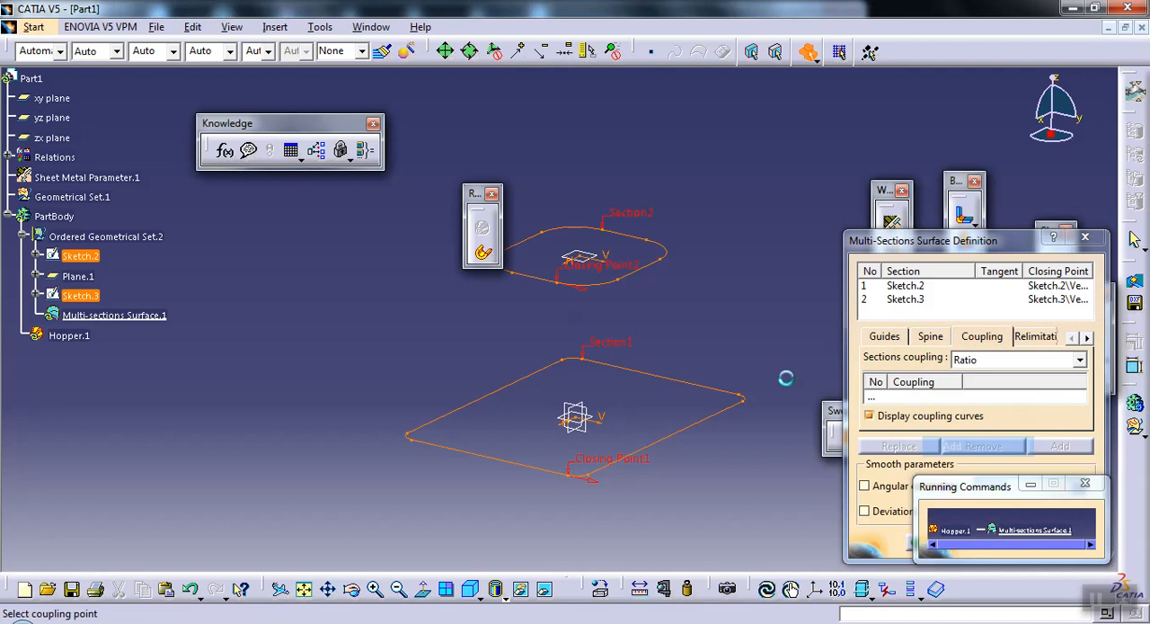
{"action": "left_click", "coordinate": [596, 476]}
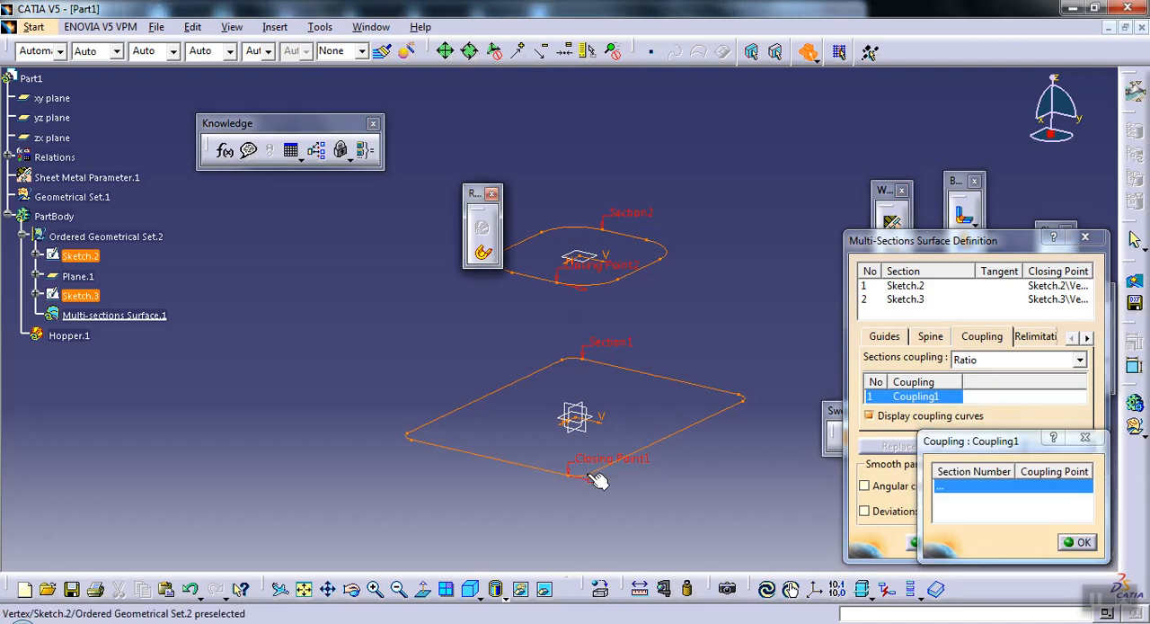
{"action": "left_click", "coordinate": [624, 283]}
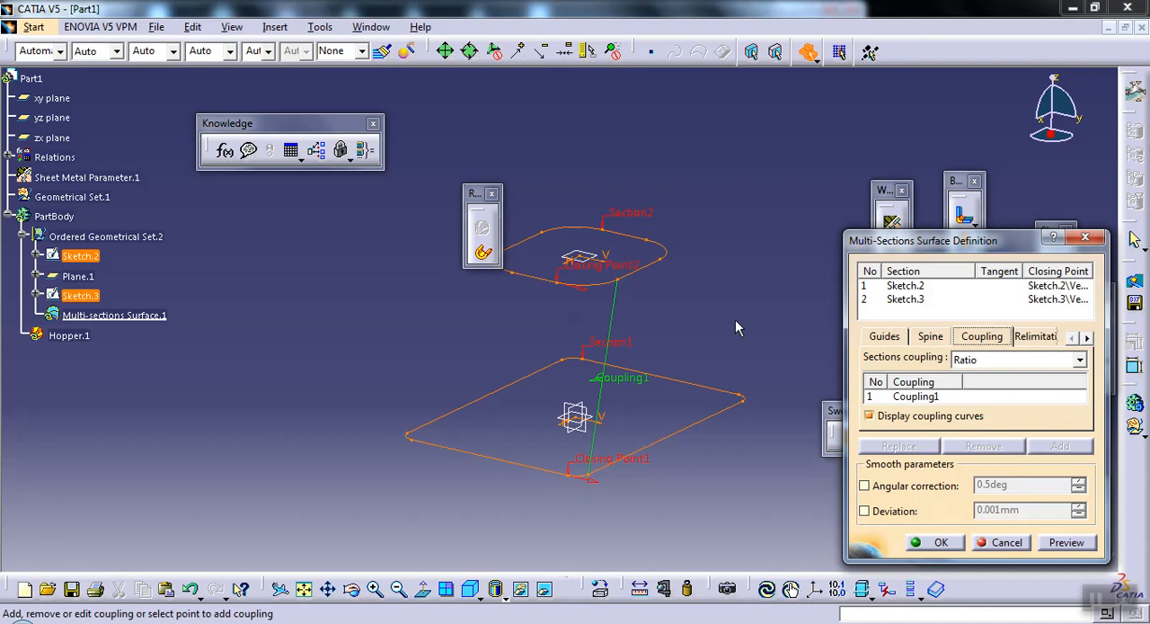
{"action": "right_click", "coordinate": [930, 404]}
{"action": "left_click", "coordinate": [957, 448]}
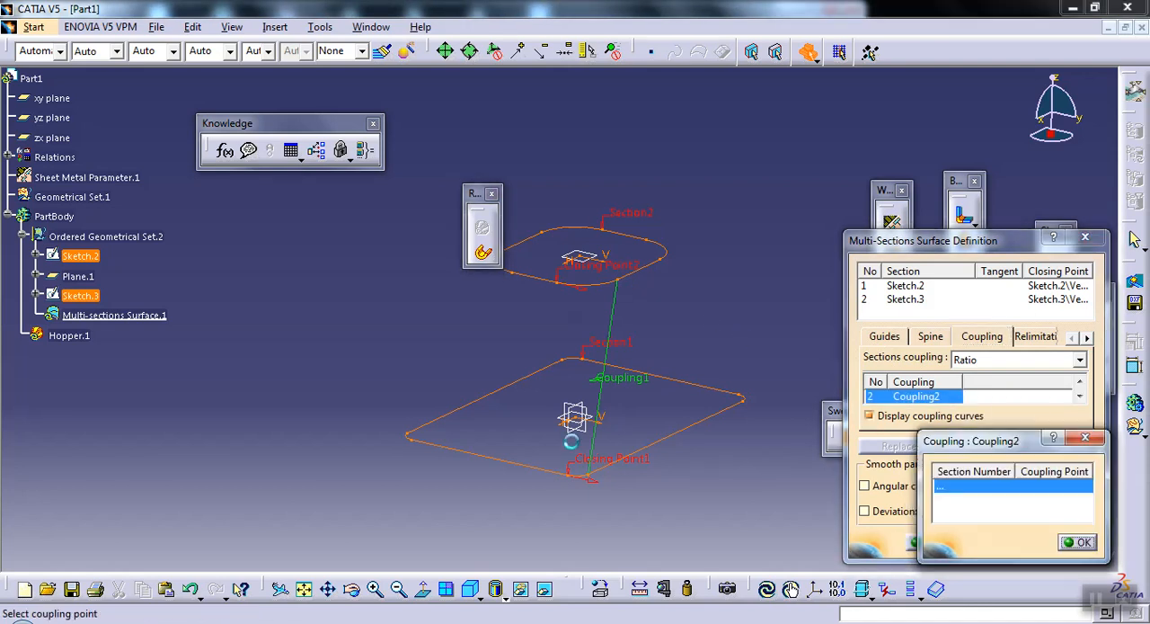
{"action": "left_click", "coordinate": [570, 474]}
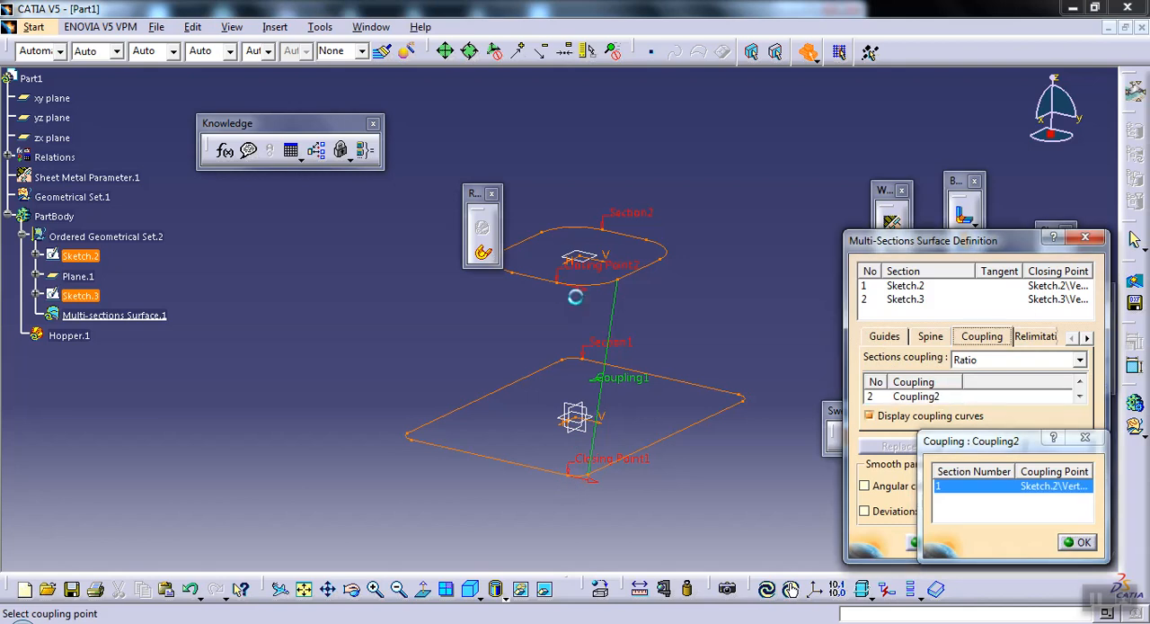
{"action": "left_click", "coordinate": [558, 283]}
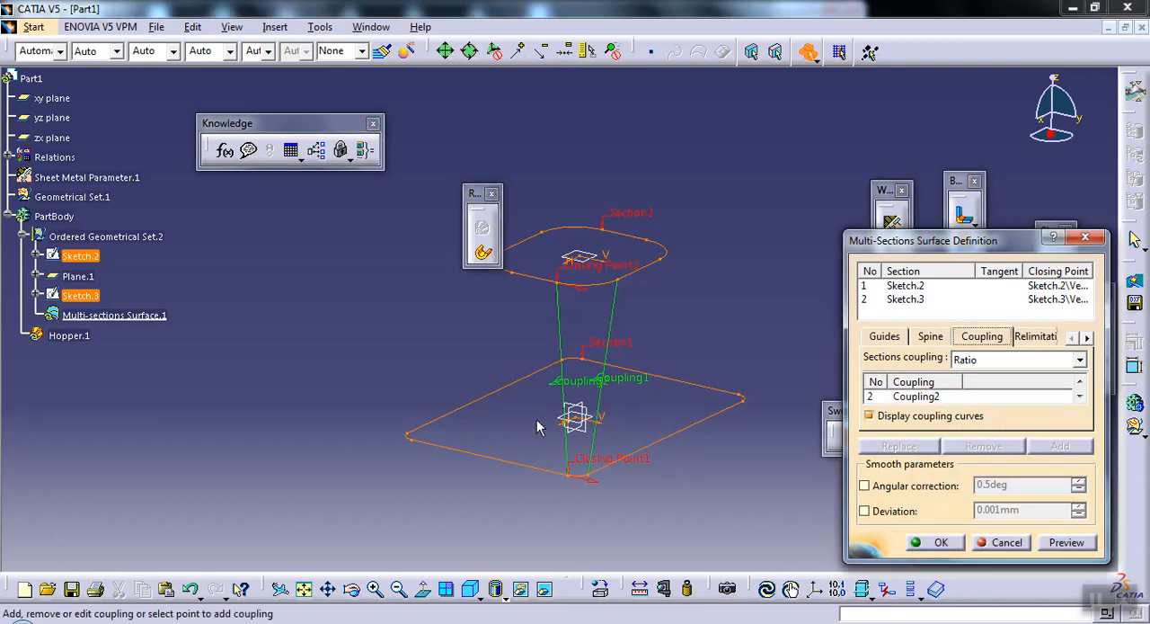
Step: Add two couplings joining the matching arc-end vertices of Sketch.2 and Sketch.3 at the left rounded corner of the profiles
{"action": "right_click", "coordinate": [910, 404]}
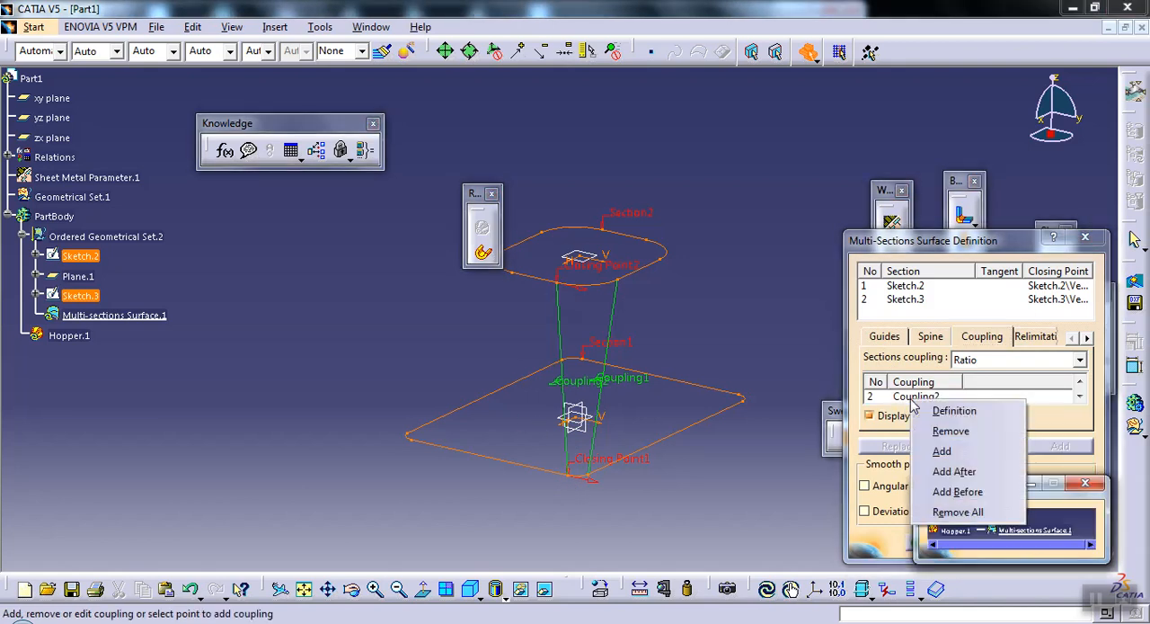
{"action": "left_click", "coordinate": [934, 451]}
{"action": "left_click", "coordinate": [411, 440]}
{"action": "middle_click_drag", "start_coordinate": [535, 346], "coordinate": [568, 397]}
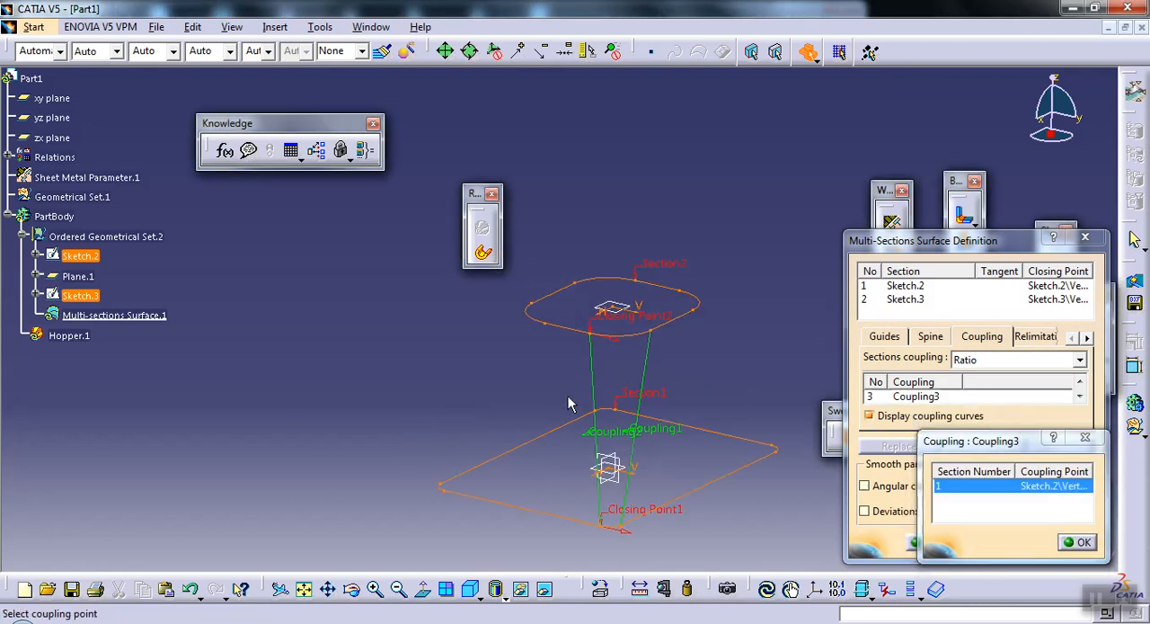
{"action": "left_click", "coordinate": [545, 325]}
{"action": "right_click", "coordinate": [939, 405]}
{"action": "left_click", "coordinate": [953, 452]}
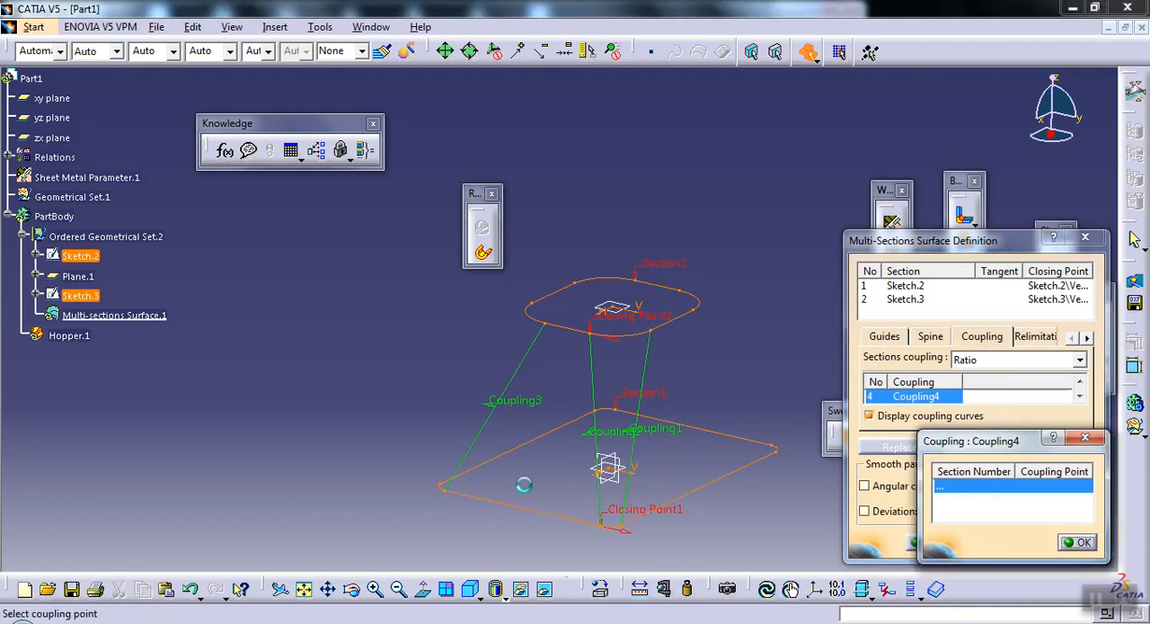
{"action": "left_click", "coordinate": [440, 488]}
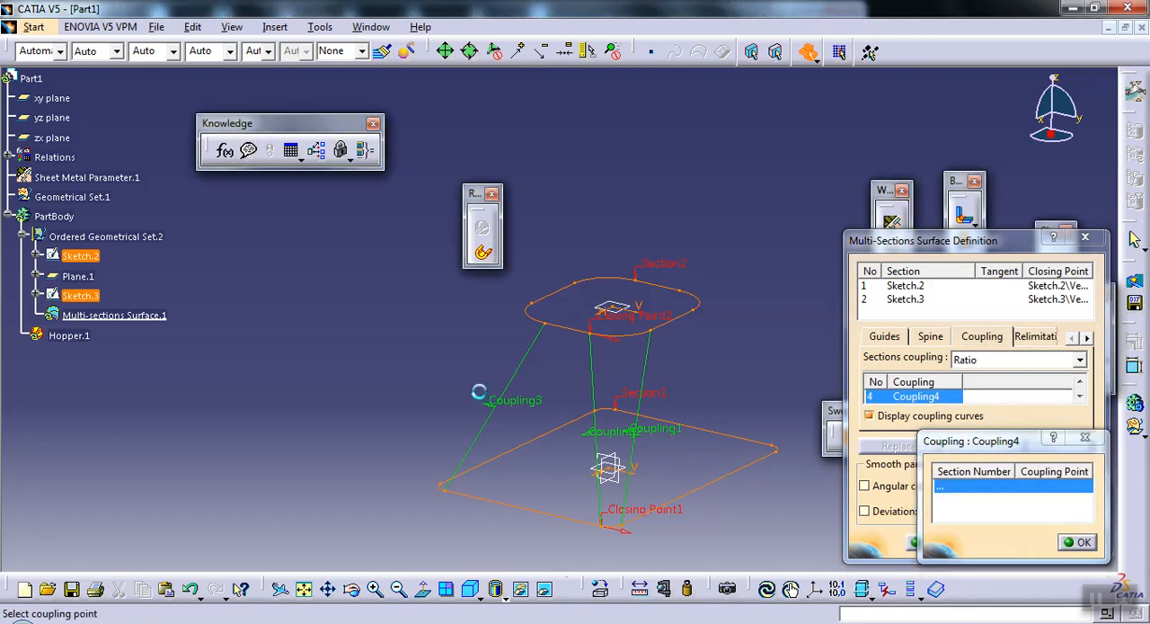
{"action": "left_click", "coordinate": [529, 305]}
Step: Add two couplings joining the matching arc-end vertices of Sketch.2 and Sketch.3 at the rear rounded corner
{"action": "right_click", "coordinate": [926, 396]}
{"action": "left_click", "coordinate": [952, 447]}
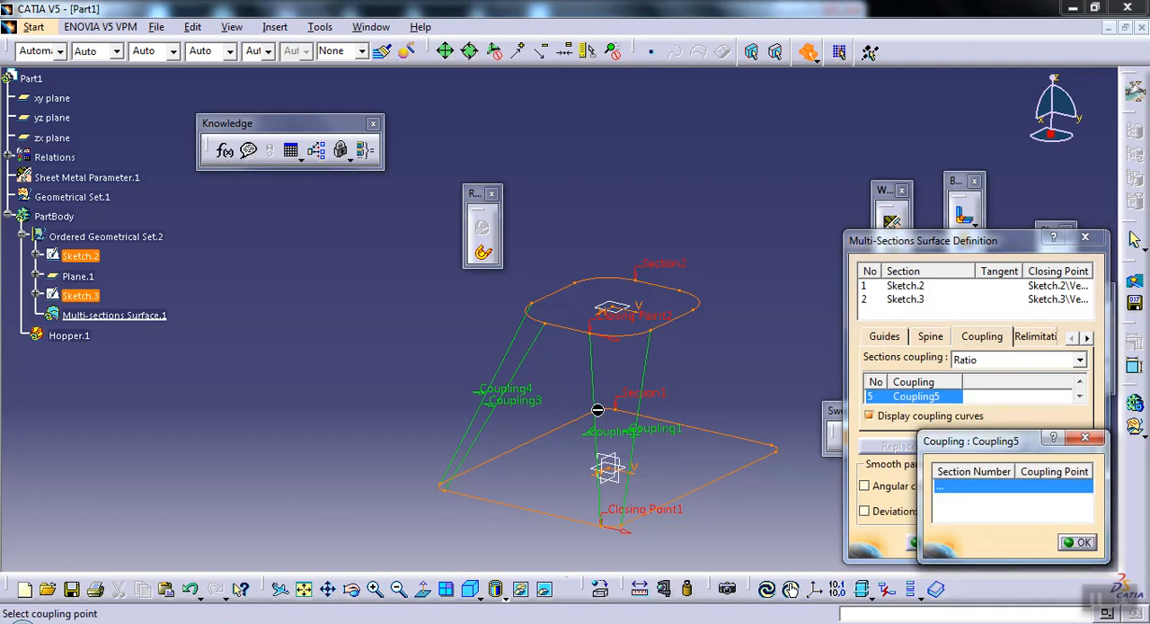
{"action": "left_click", "coordinate": [597, 413]}
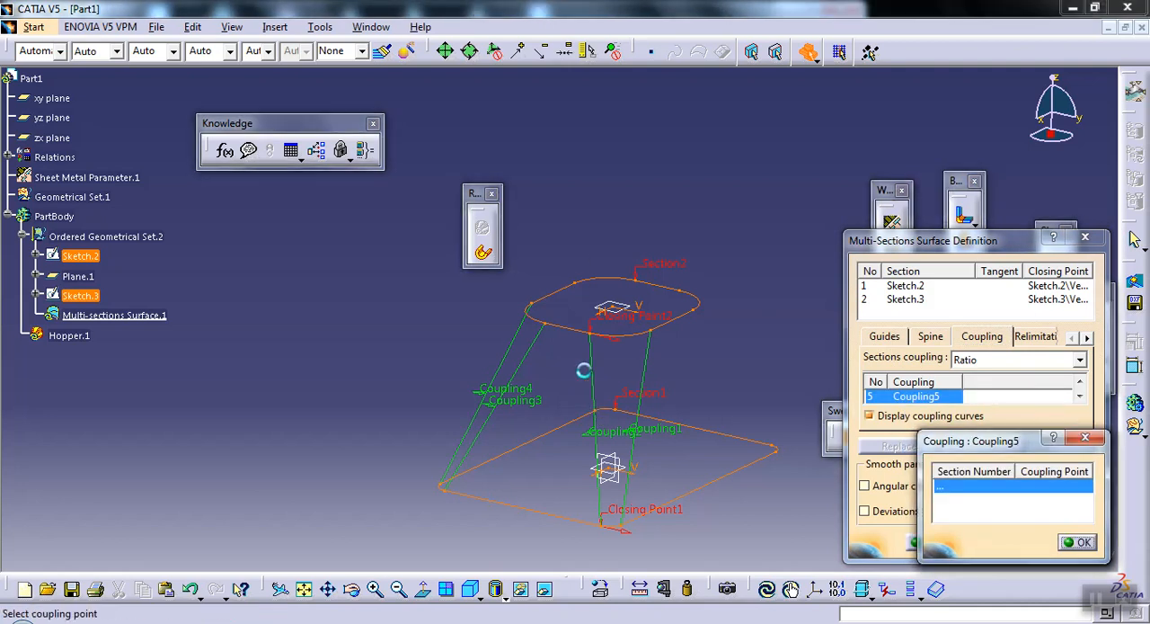
{"action": "left_click", "coordinate": [576, 284]}
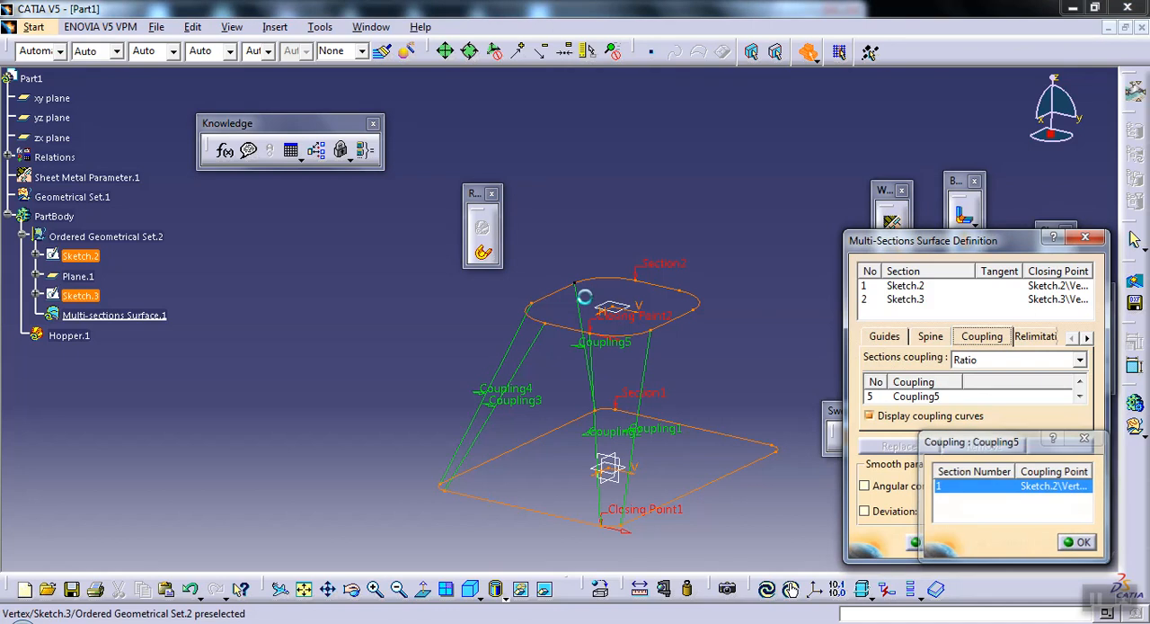
{"action": "right_click", "coordinate": [933, 401]}
{"action": "left_click", "coordinate": [975, 469]}
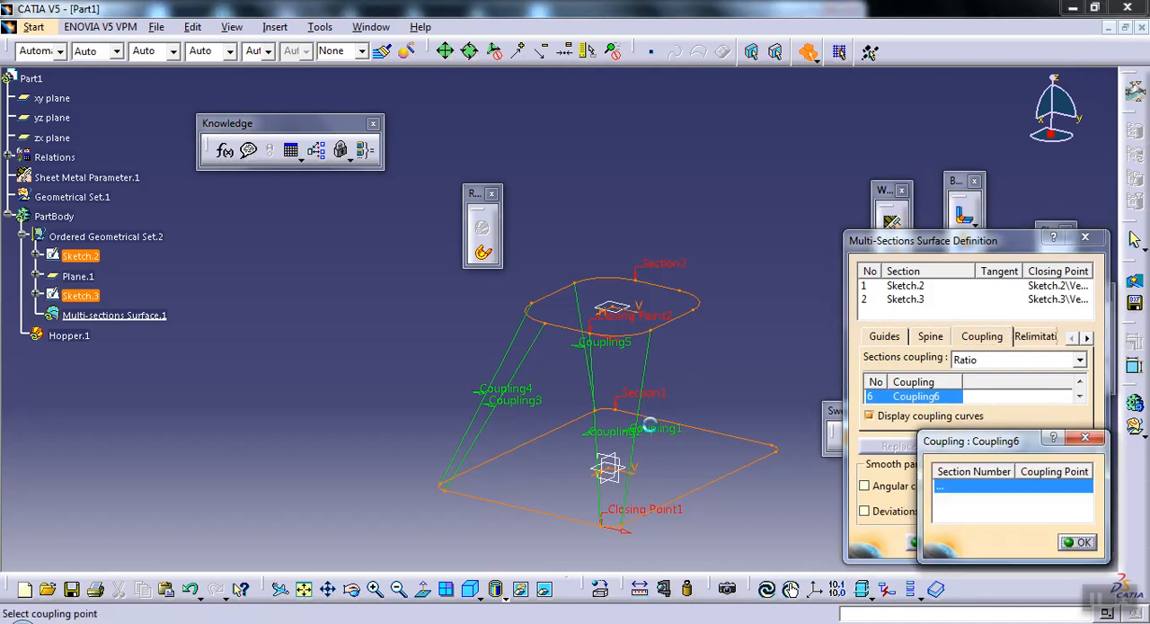
{"action": "left_click", "coordinate": [624, 409]}
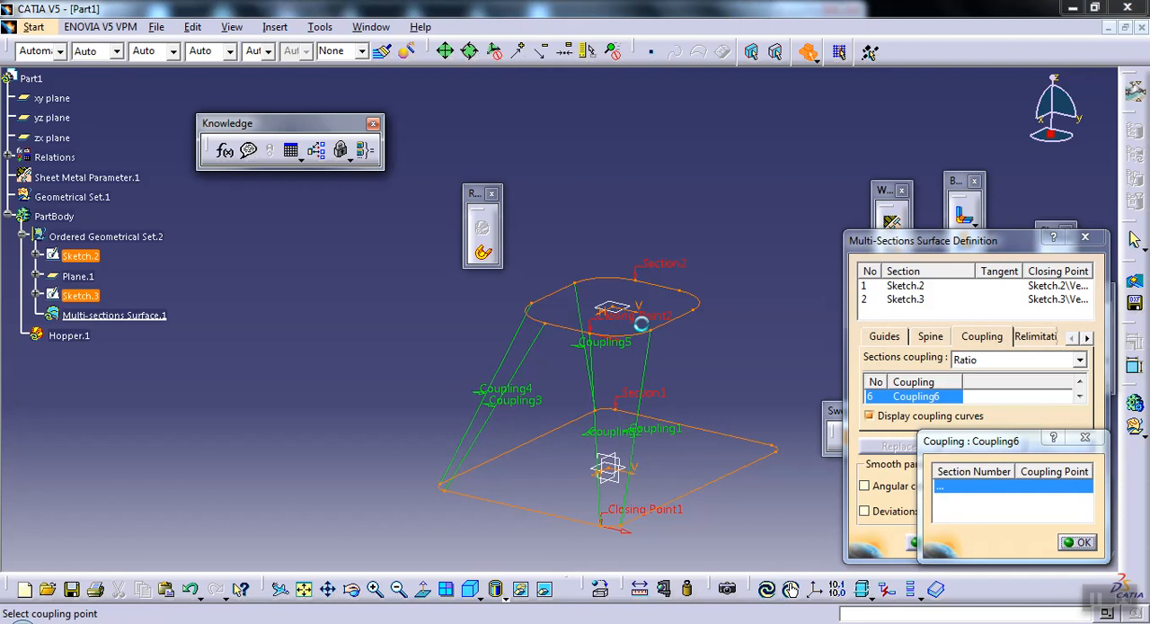
{"action": "left_click", "coordinate": [662, 322]}
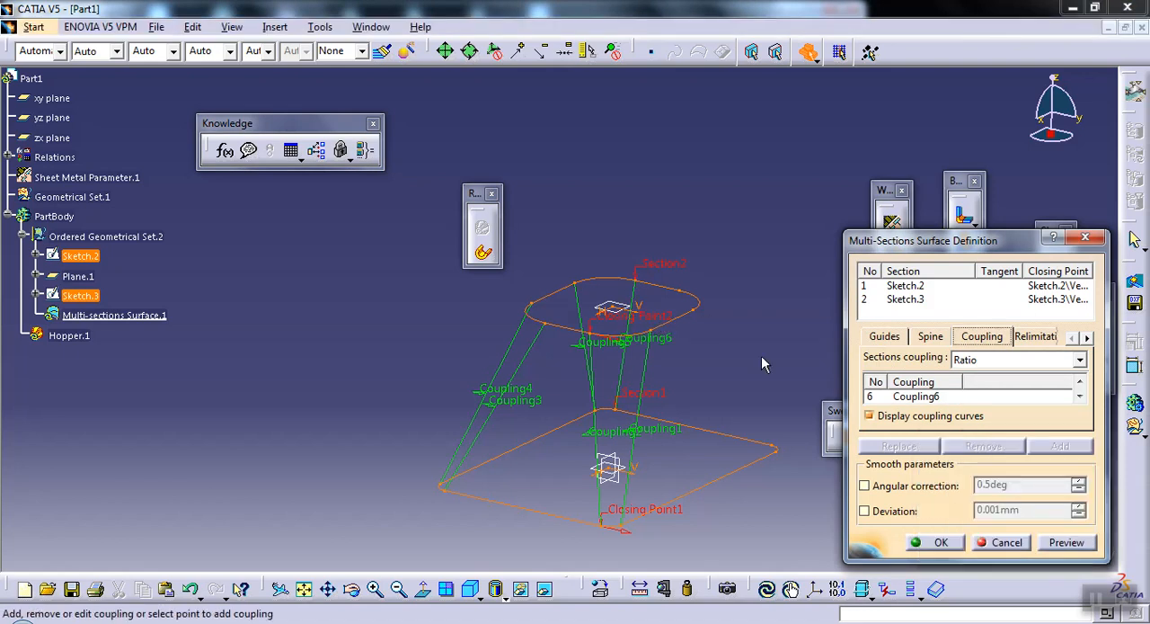
Step: Add two couplings joining the matching arc-end vertices of Sketch.2 and Sketch.3 at the right rounded corner of the profiles
{"action": "right_click", "coordinate": [905, 398]}
{"action": "left_click", "coordinate": [935, 447]}
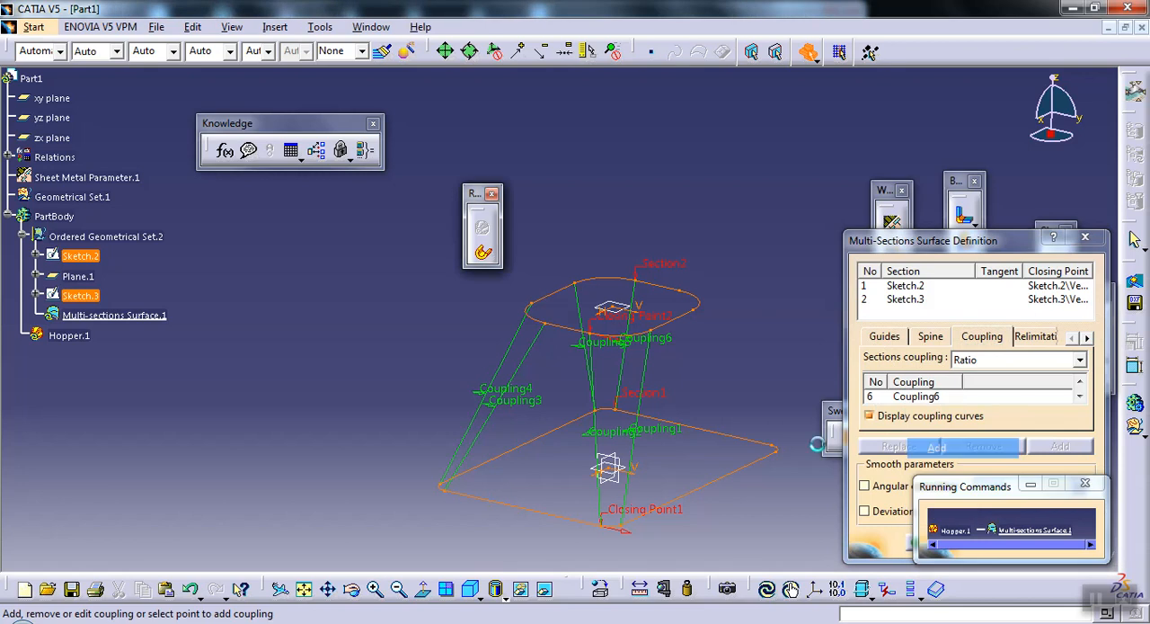
{"action": "left_click", "coordinate": [689, 296]}
{"action": "right_click", "coordinate": [931, 401]}
{"action": "left_click", "coordinate": [955, 448]}
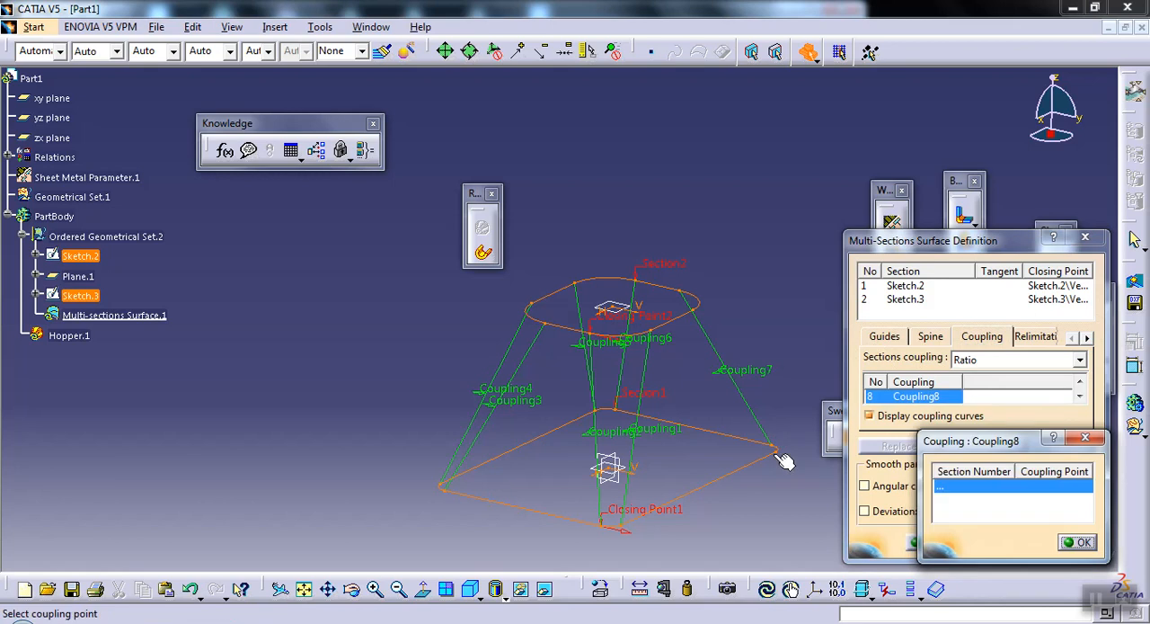
{"action": "left_click", "coordinate": [774, 453]}
{"action": "left_click", "coordinate": [702, 315]}
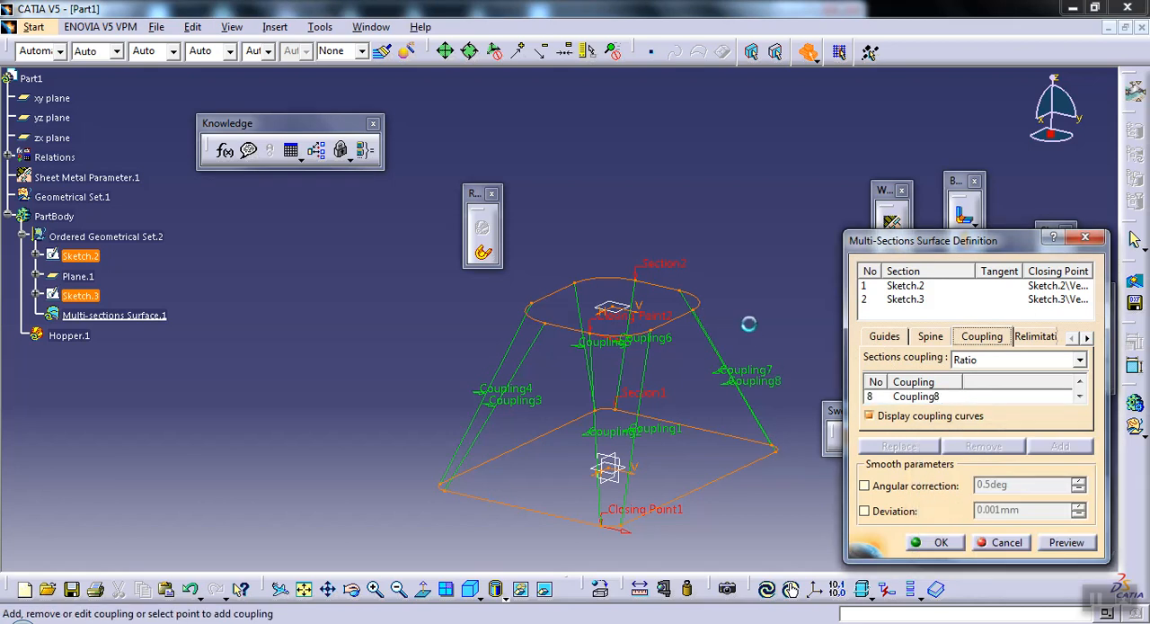
Step: Finish the coupled multi-sections surface and create the surfacic hopper from it with the default tear wires
{"action": "middle_click_drag", "start_coordinate": [751, 332], "coordinate": [584, 375]}
{"action": "left_click", "coordinate": [1051, 546]}
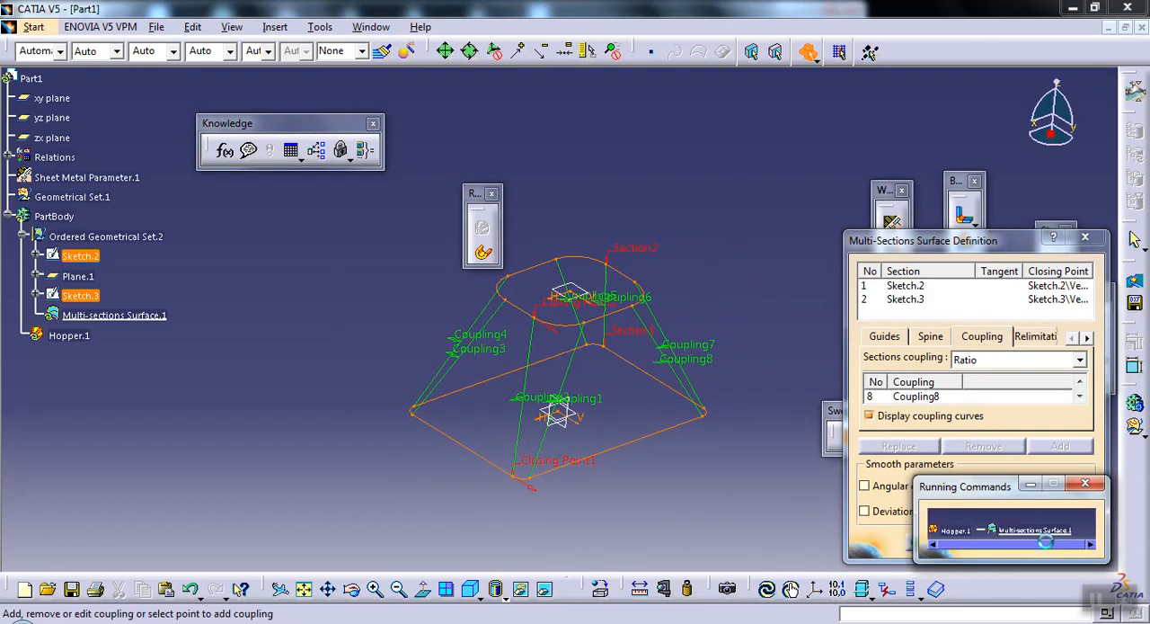
{"action": "left_click", "coordinate": [935, 543]}
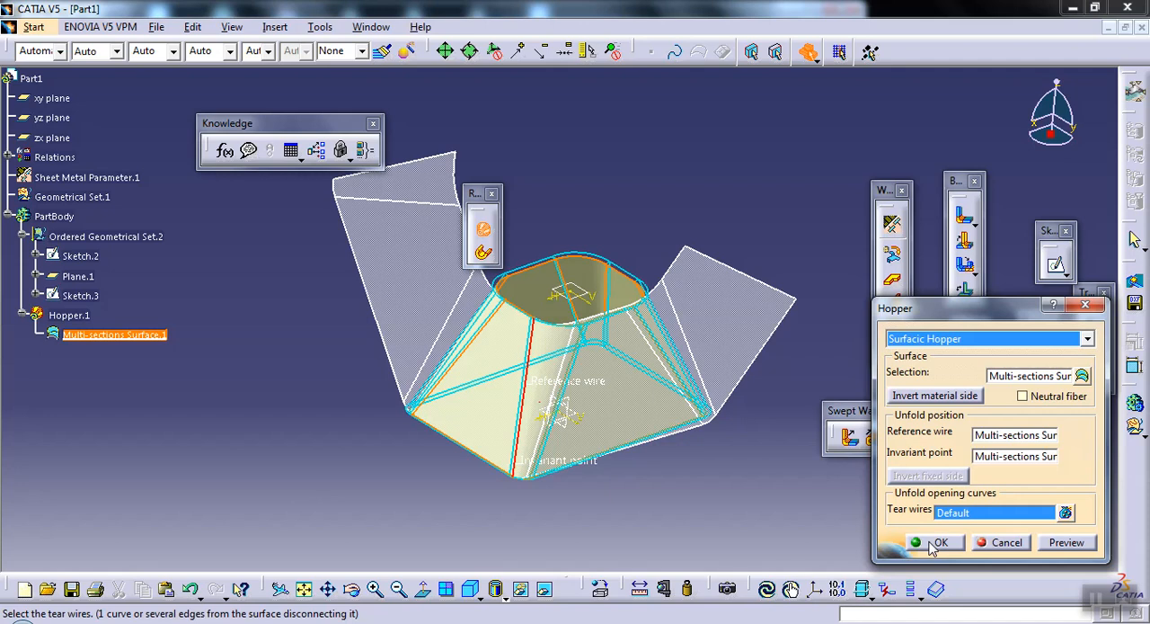
{"action": "left_click", "coordinate": [935, 542]}
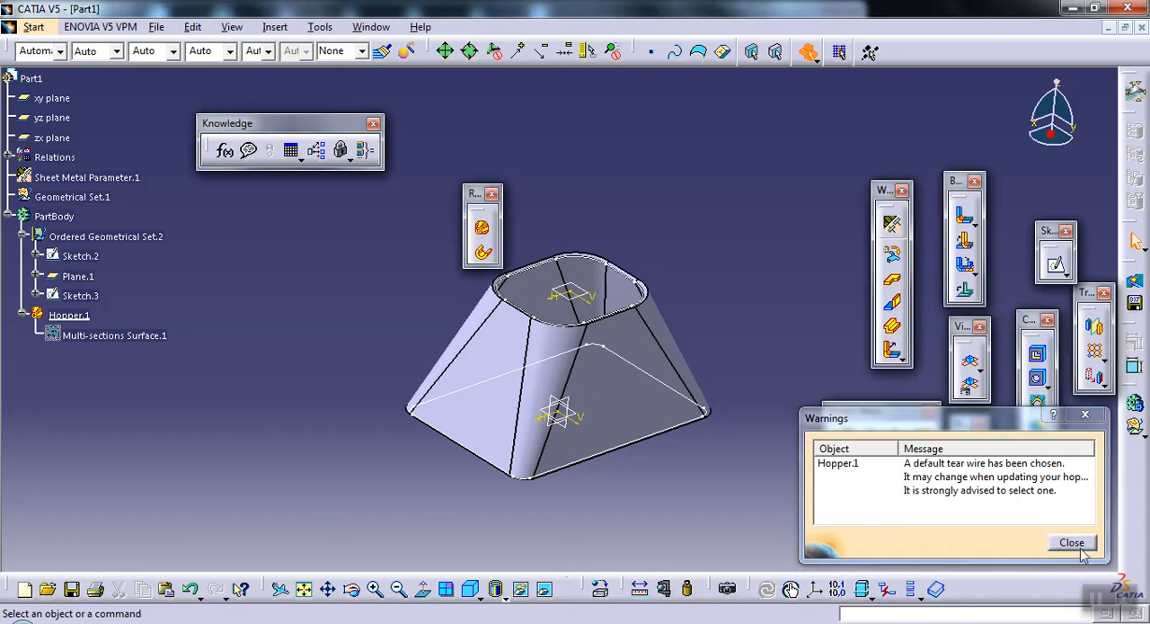
{"action": "left_click", "coordinate": [1071, 541]}
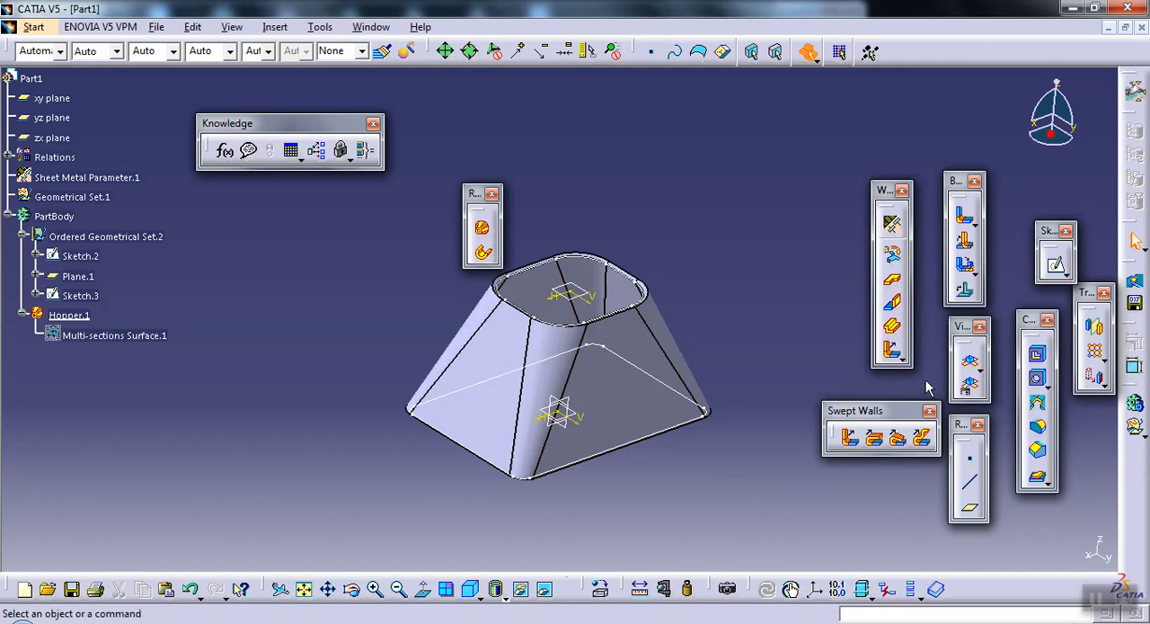
Step: Unfold the hopper into its flat view and inspect the flat pattern from another angle
{"action": "left_click", "coordinate": [970, 364]}
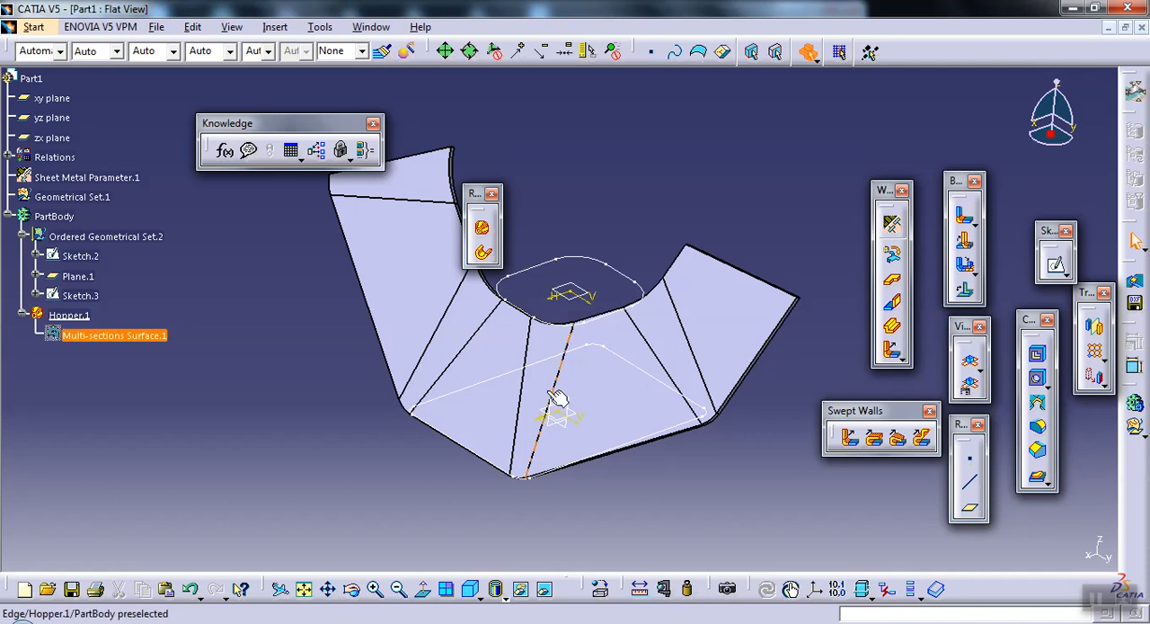
{"action": "mouse_move", "coordinate": [585, 327]}
{"action": "middle_mouse_down"}
{"action": "mouse_move", "coordinate": [575, 321]}
{"action": "mouse_move", "coordinate": [629, 333]}
{"action": "mouse_move", "coordinate": [681, 398]}
{"action": "mouse_move", "coordinate": [544, 388]}
{"action": "mouse_move", "coordinate": [407, 357]}
{"action": "mouse_move", "coordinate": [314, 360]}
{"action": "mouse_move", "coordinate": [564, 336]}
{"action": "middle_mouse_up"}
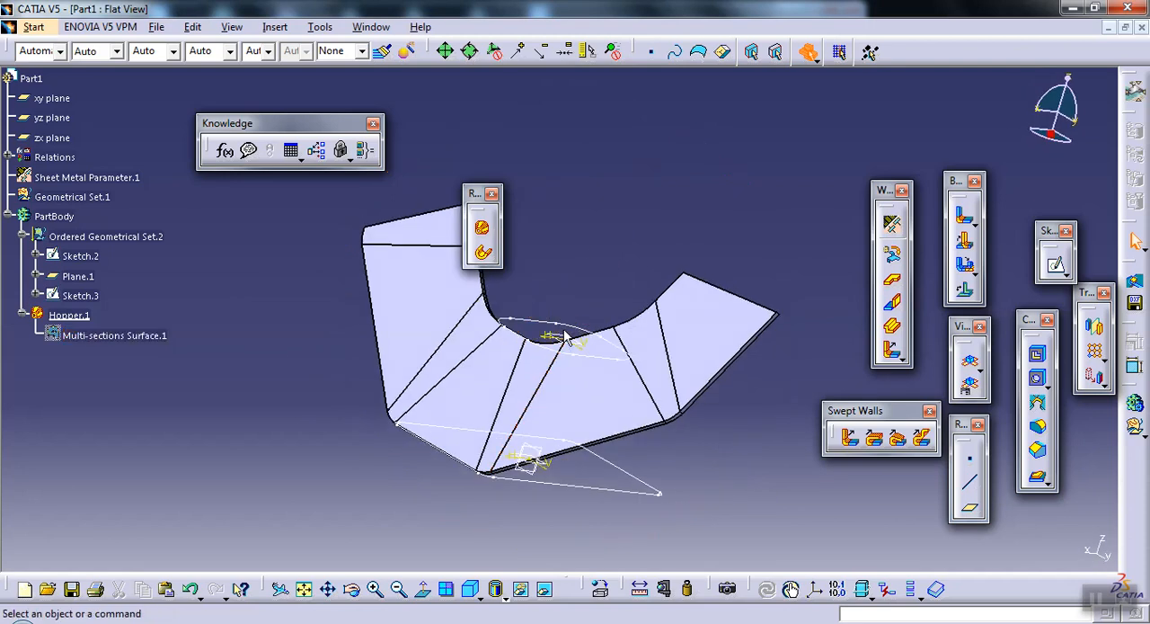